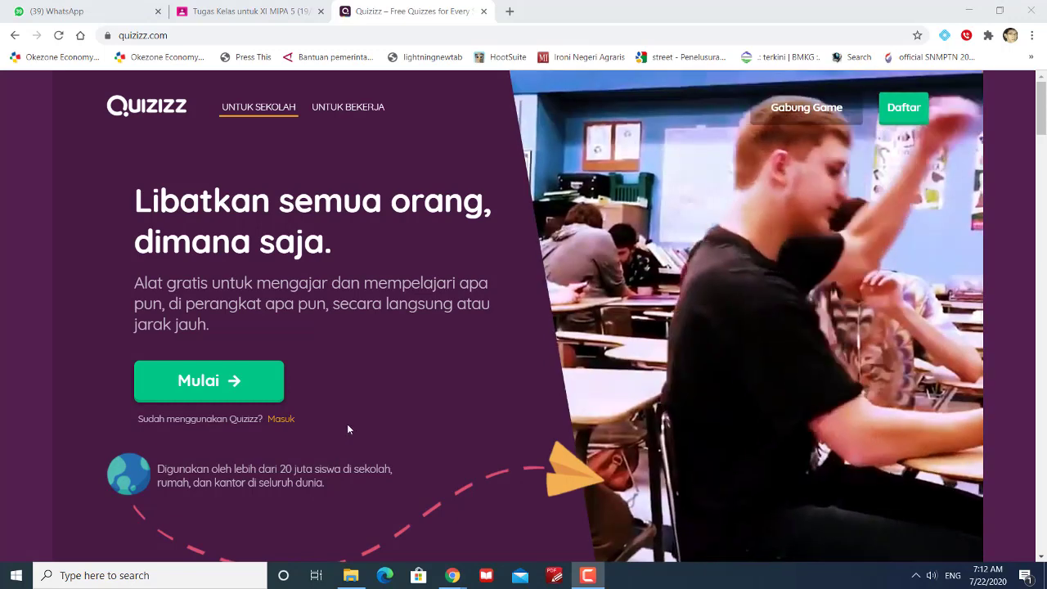
Sign in to Quizizz through Masuk dengan Google using the teacher's Google account
left_click(281, 419)
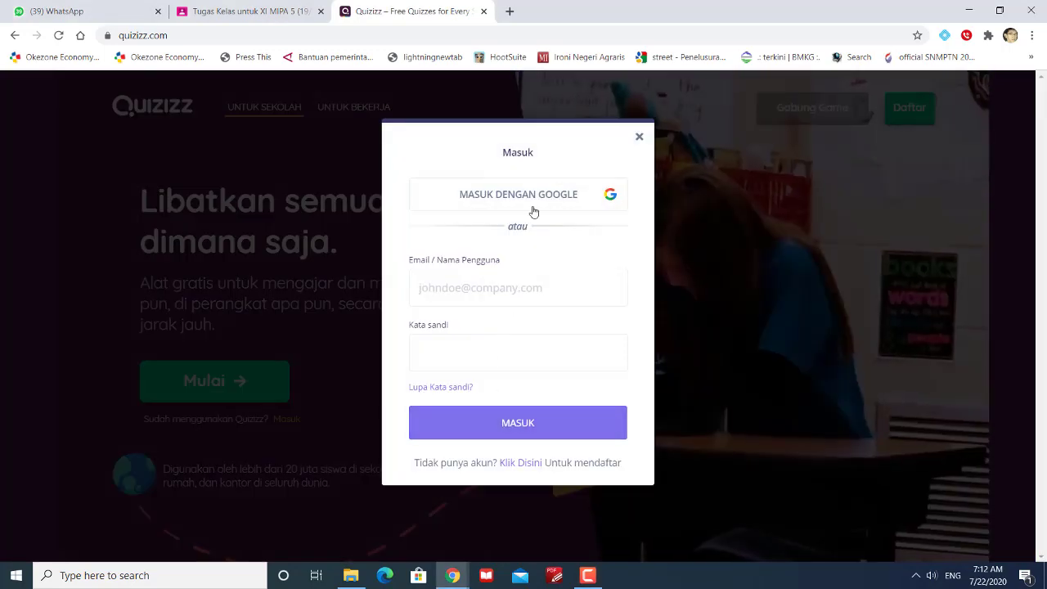
left_click(537, 194)
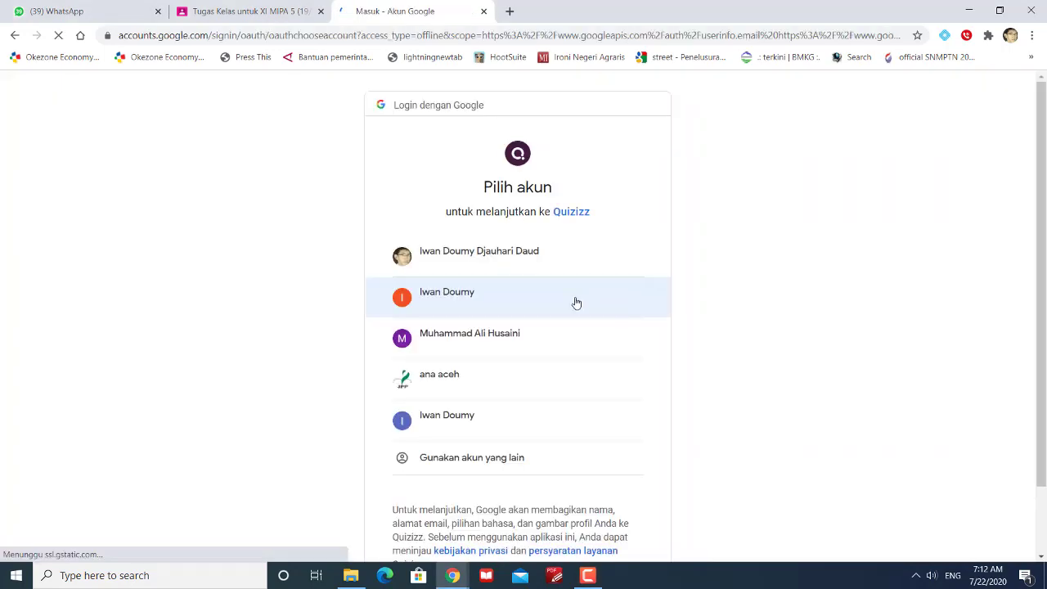
left_click(473, 294)
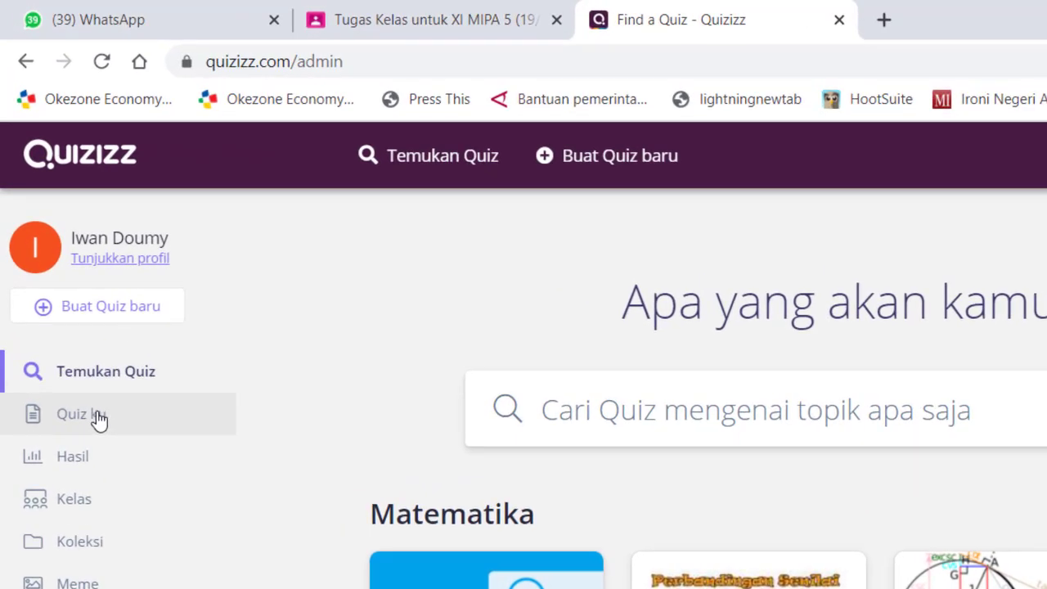
Open Notasi Sigma from Quiz ku and scroll through its five questions
left_click(97, 416)
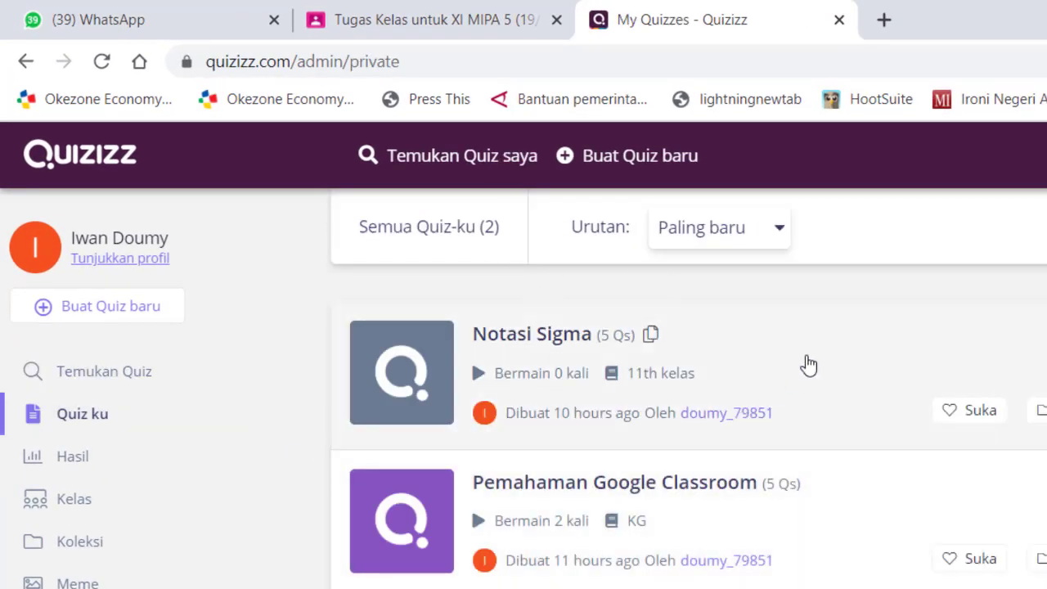
left_click(807, 365)
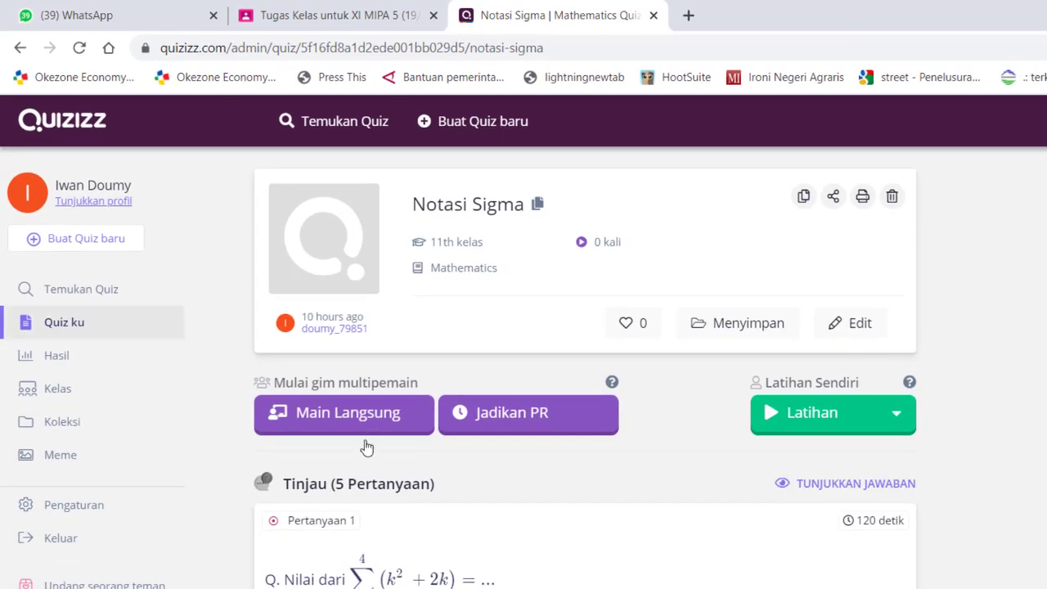
scroll(884, 558, "down", 1)
scroll(718, 455, "down", 15)
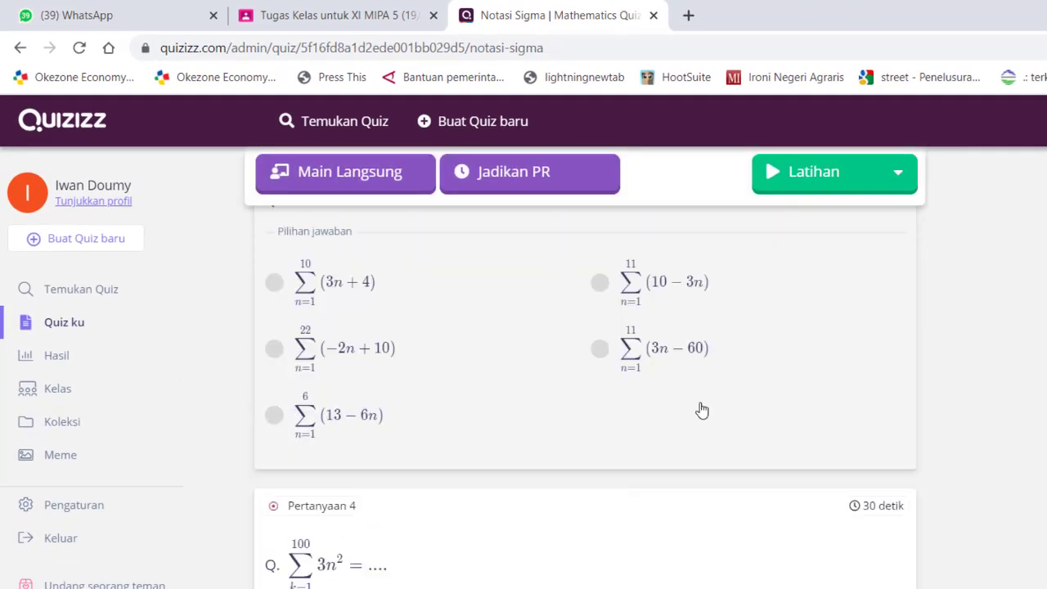
scroll(701, 411, "down", 3)
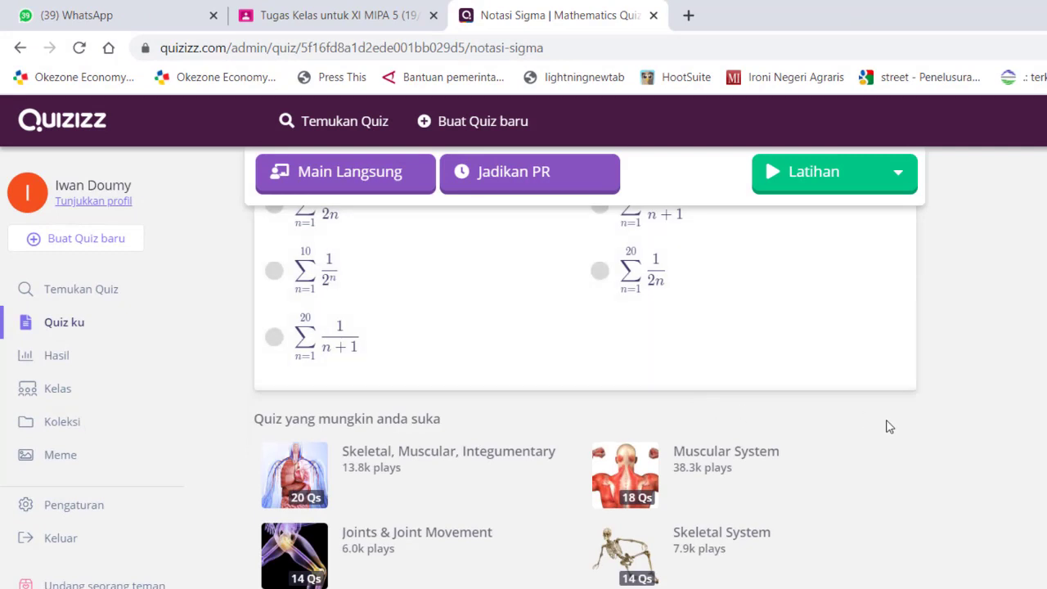
scroll(888, 426, "up", 7)
scroll(889, 426, "up", 8)
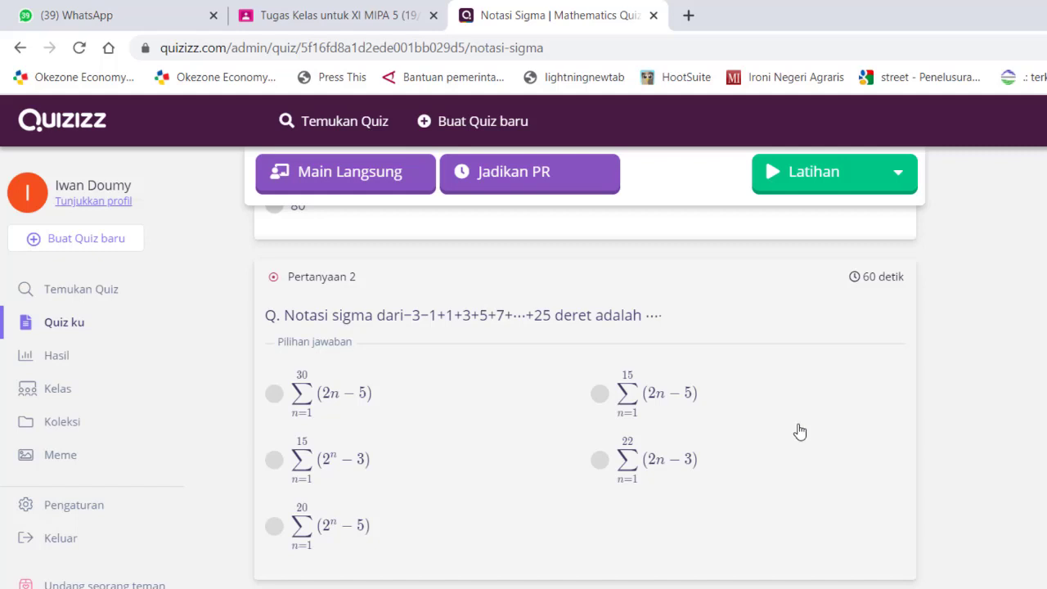
scroll(807, 446, "down", 5)
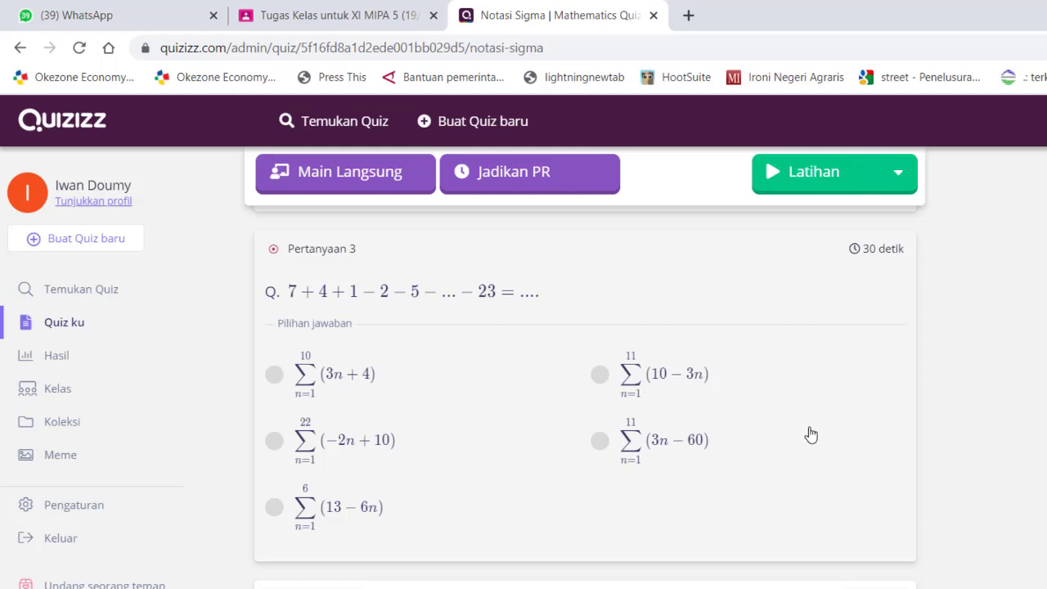
scroll(655, 354, "up", 1)
scroll(658, 344, "up", 10)
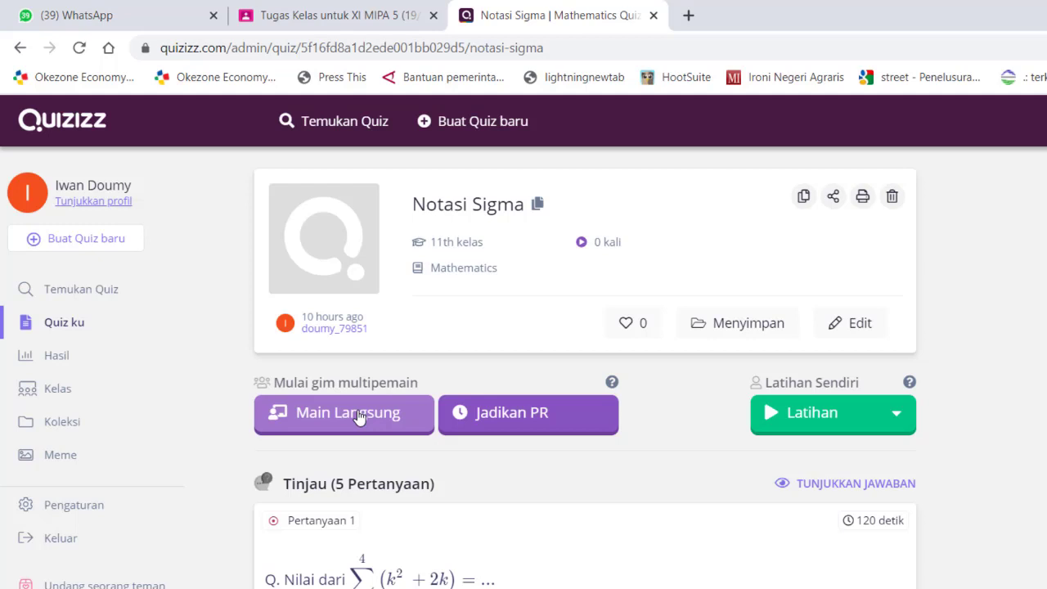
left_click(507, 431)
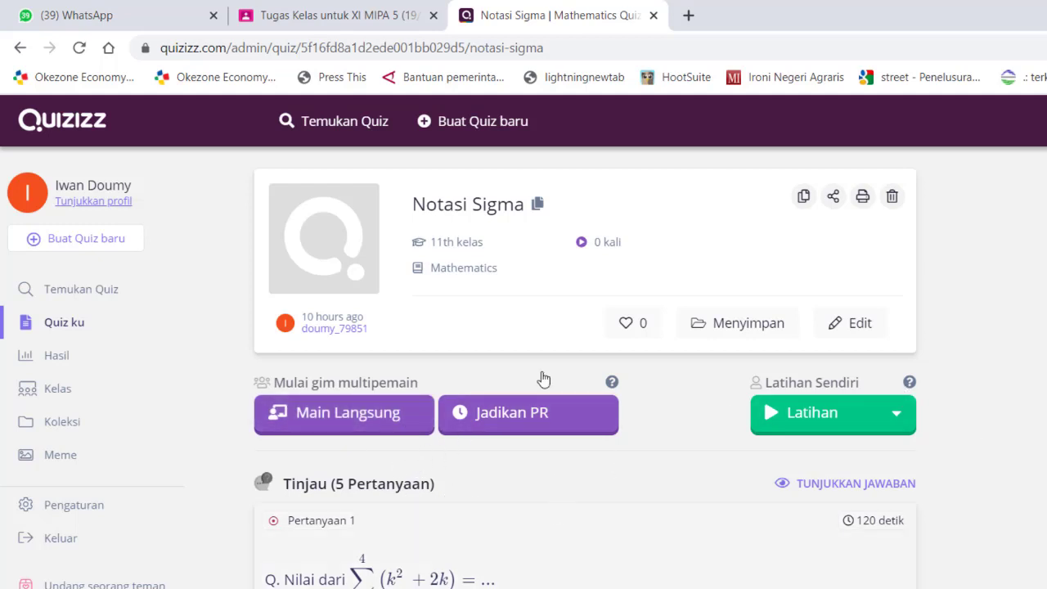
Open the Main Langsung setup for Notasi Sigma and scroll through Pengaturan lanjutan
left_click(352, 425)
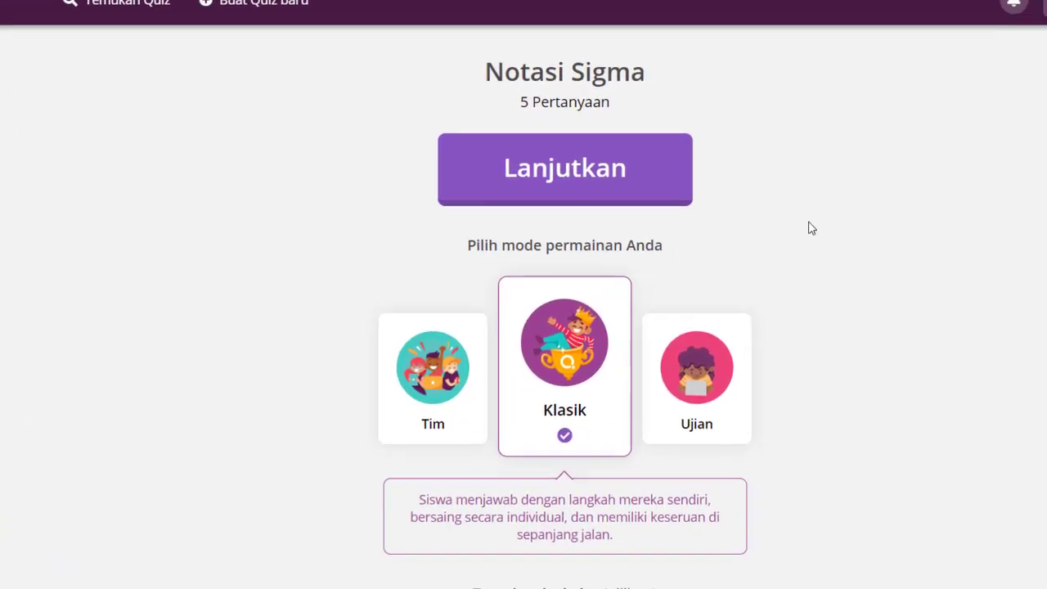
scroll(961, 389, "down", 3)
scroll(732, 281, "up", 3)
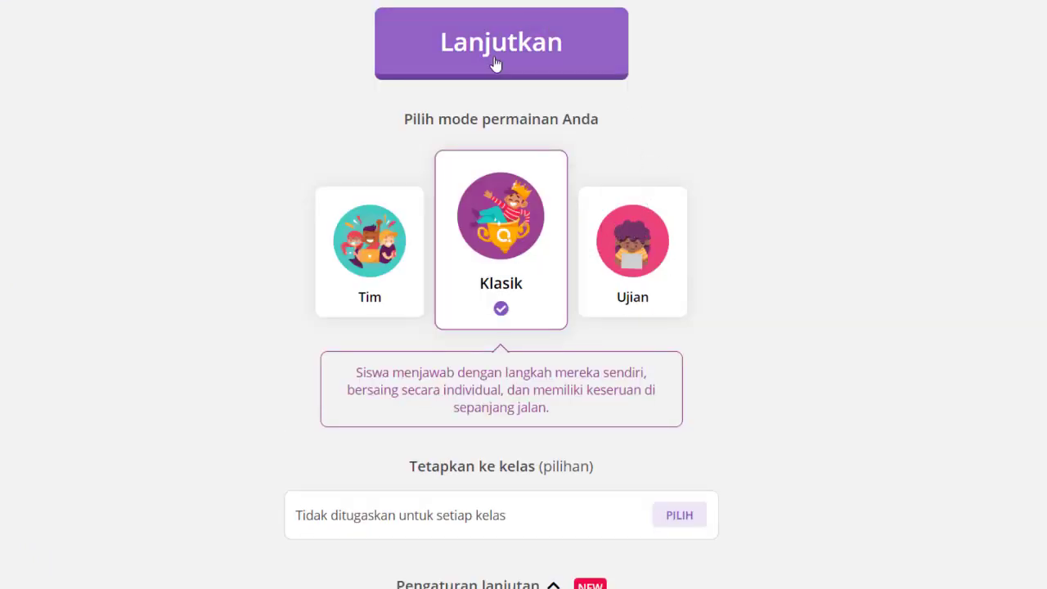
scroll(573, 360, "down", 3)
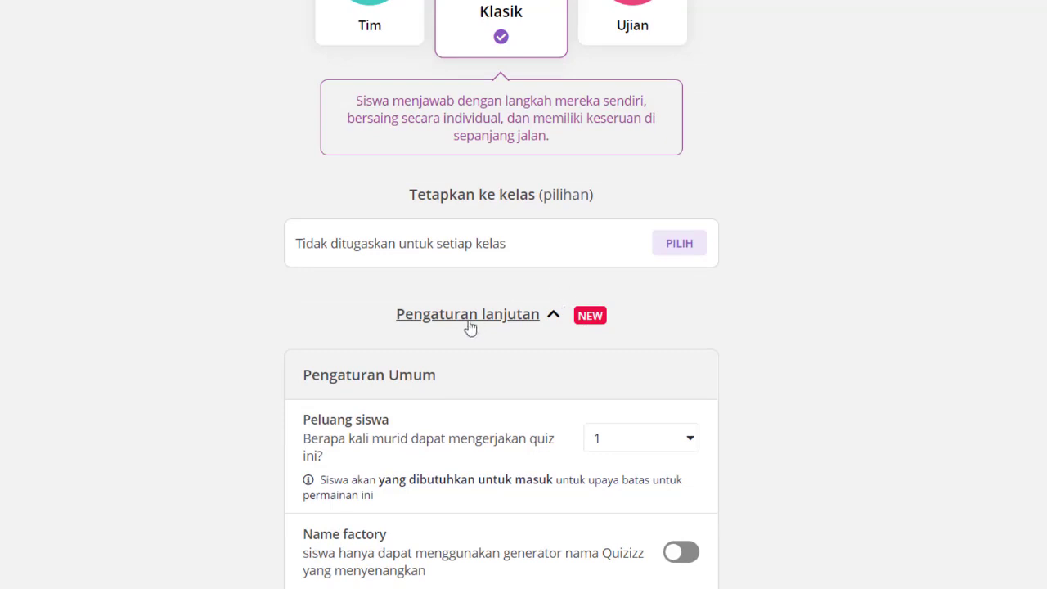
scroll(469, 328, "down", 4)
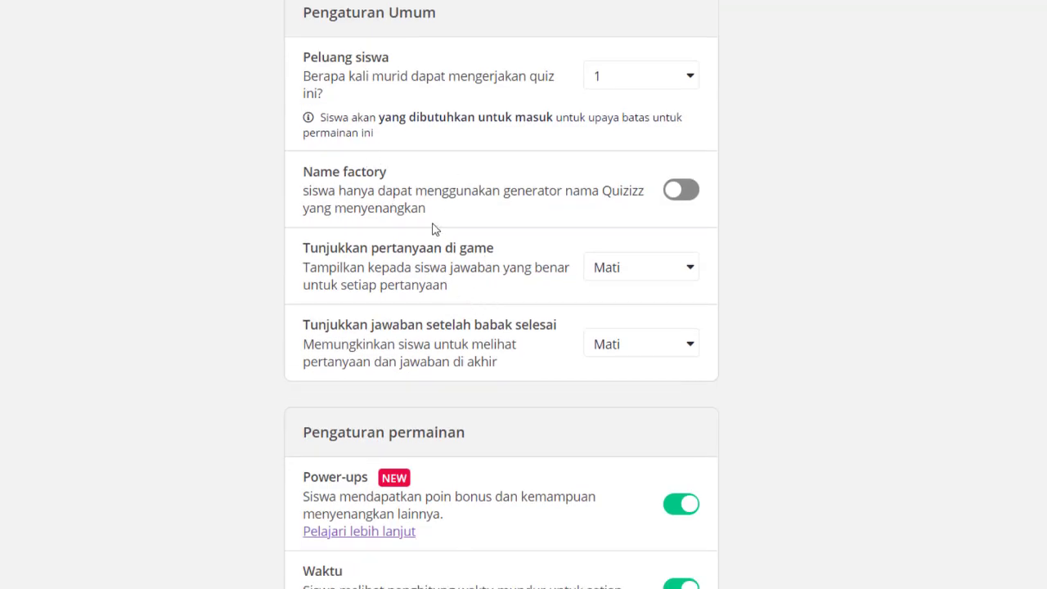
scroll(433, 229, "down", 4)
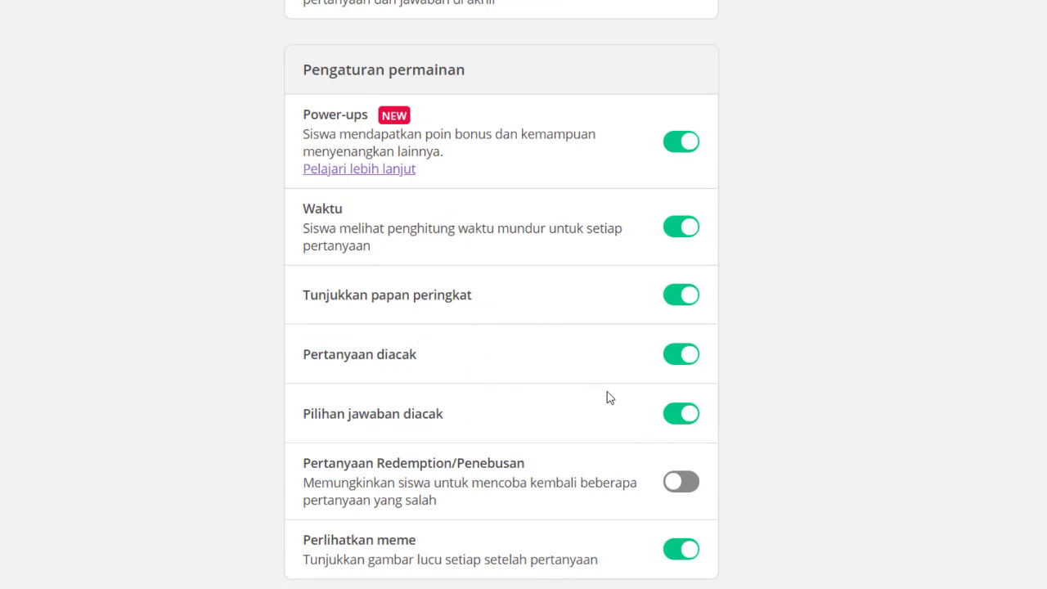
scroll(819, 404, "down", 2)
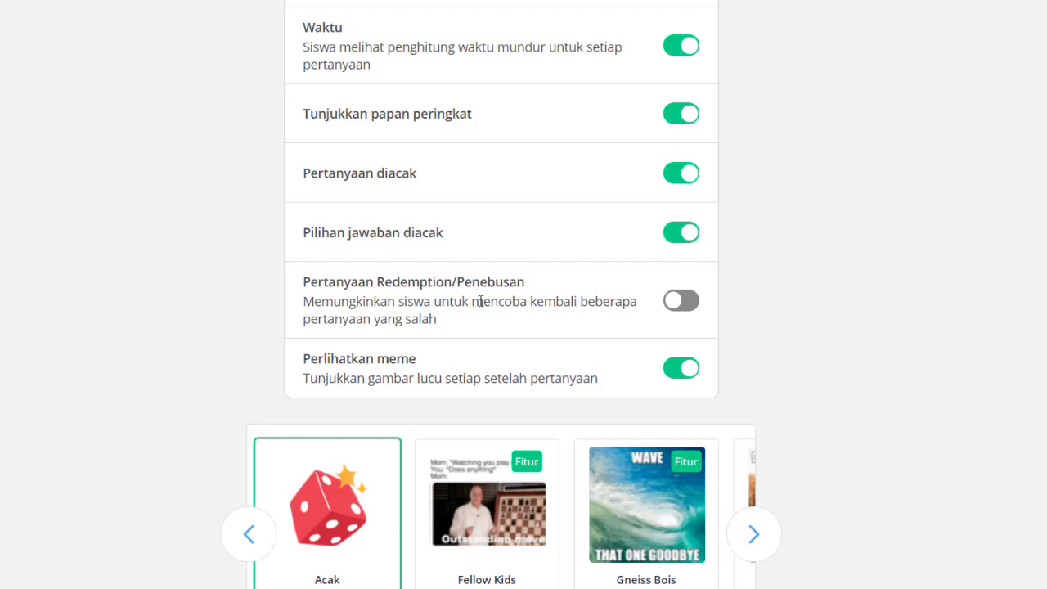
Leave Pertanyaan Redemption/Penebusan switched off after toggling it
left_click(690, 311)
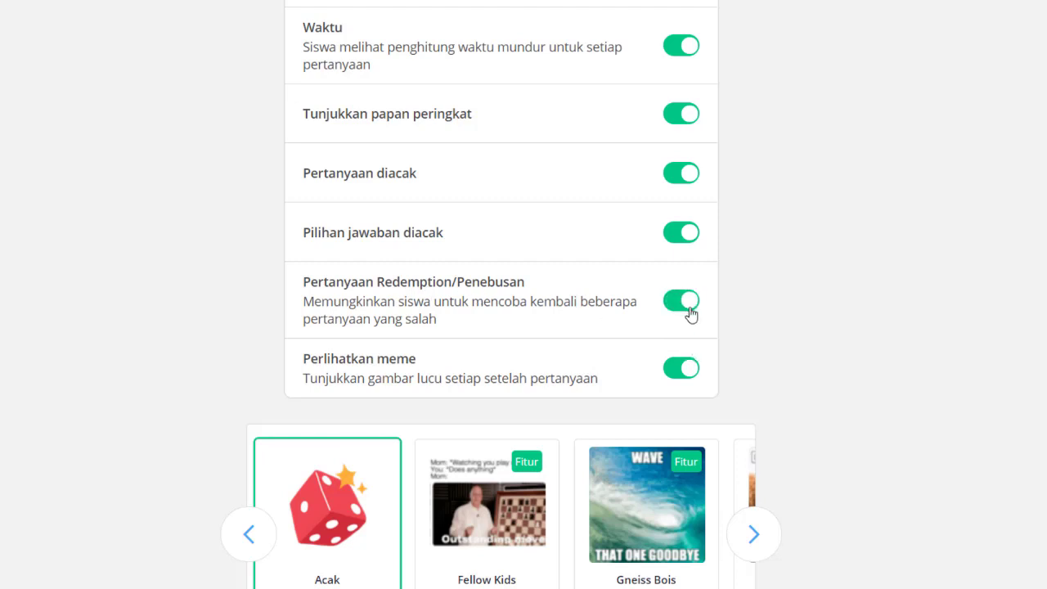
left_click(686, 313)
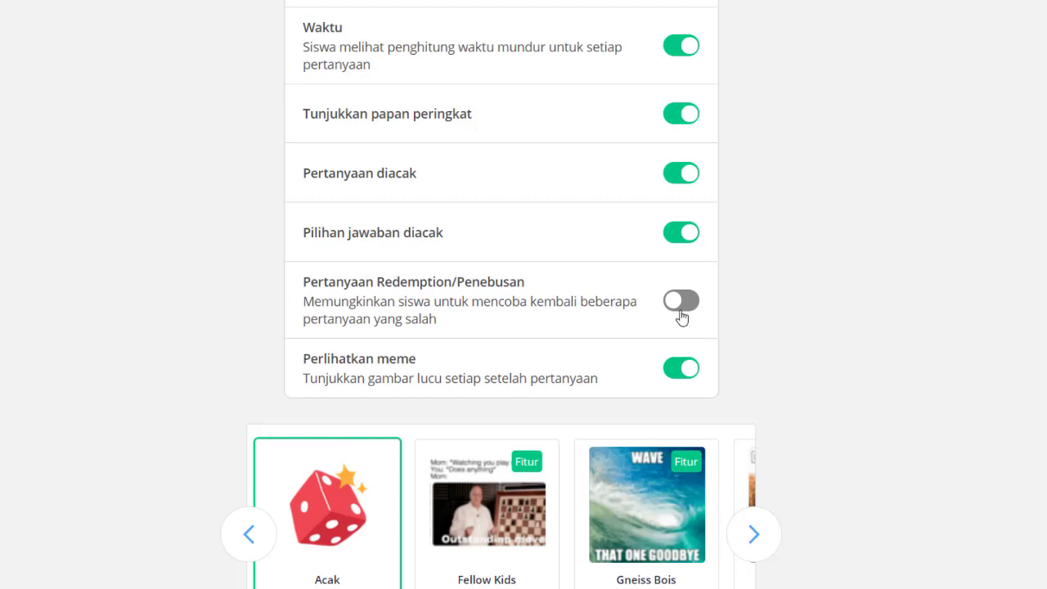
left_click(684, 318)
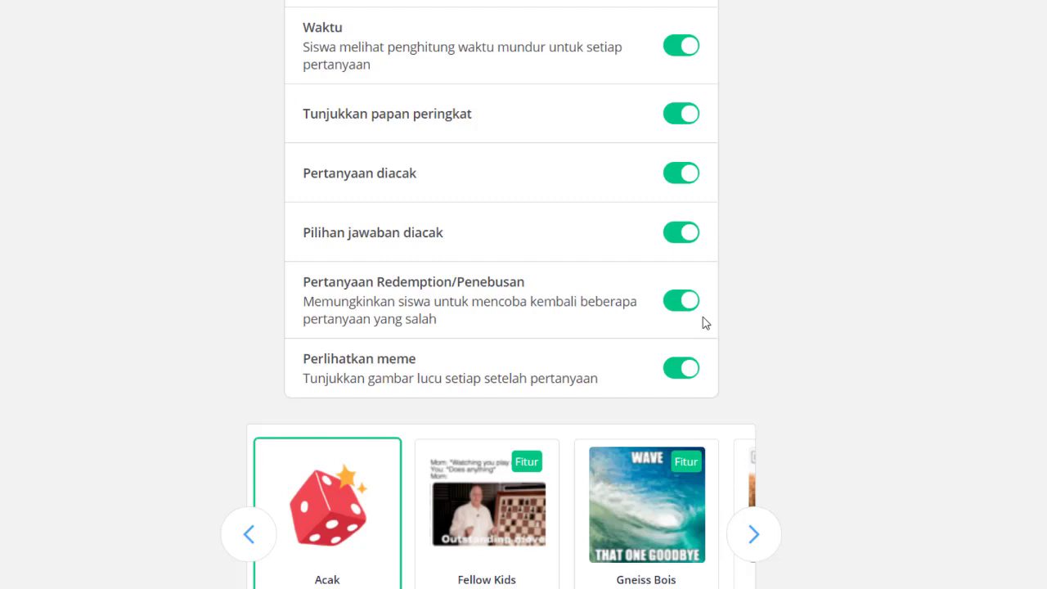
left_click(679, 314)
scroll(669, 306, "up", 5)
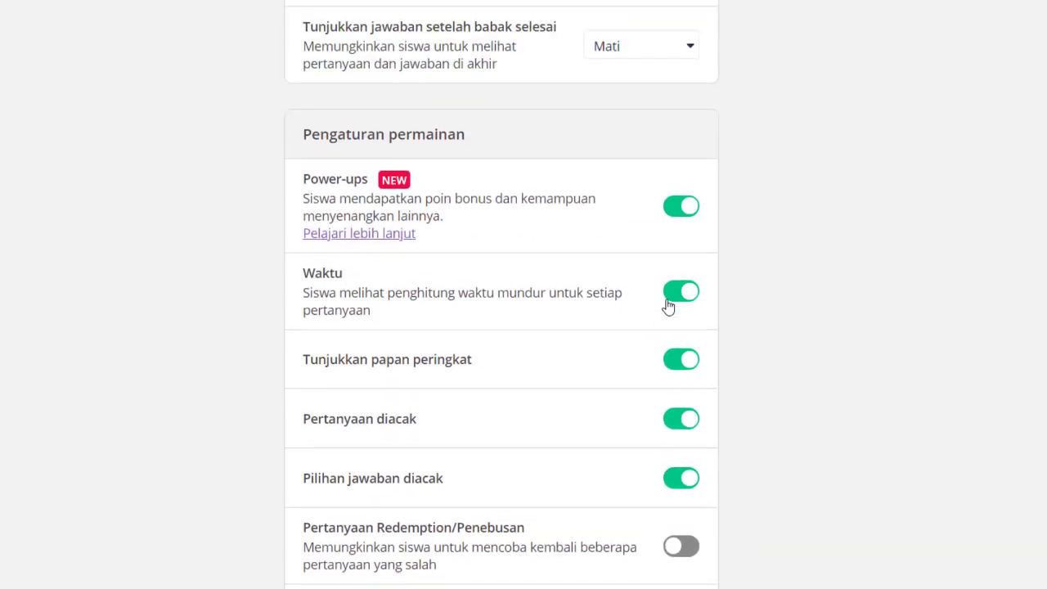
scroll(669, 307, "up", 1)
scroll(507, 188, "up", 3)
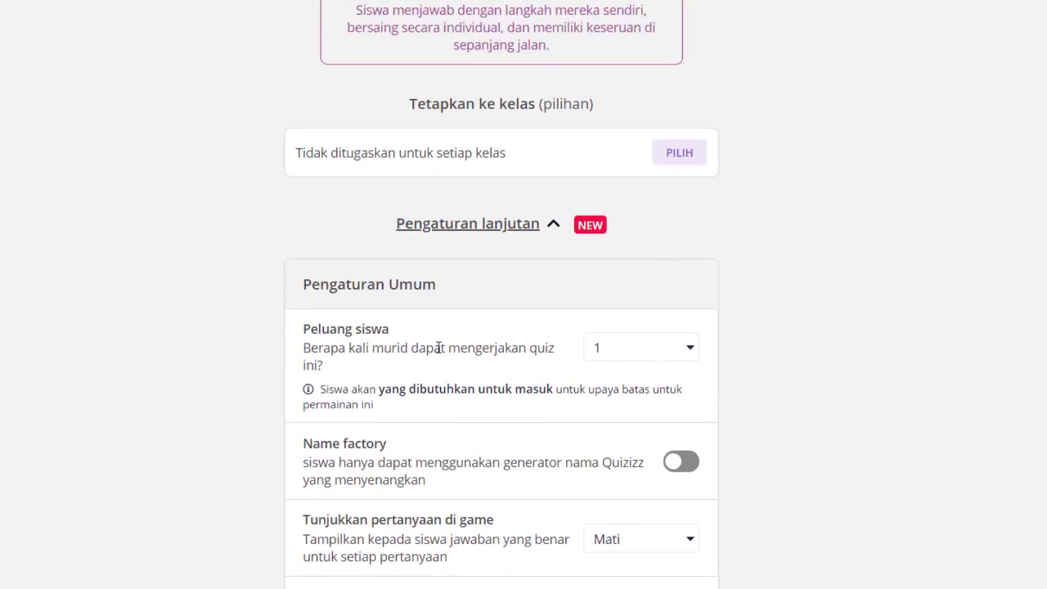
Set Peluang siswa to 1 attempt per student for the live game
left_click(673, 354)
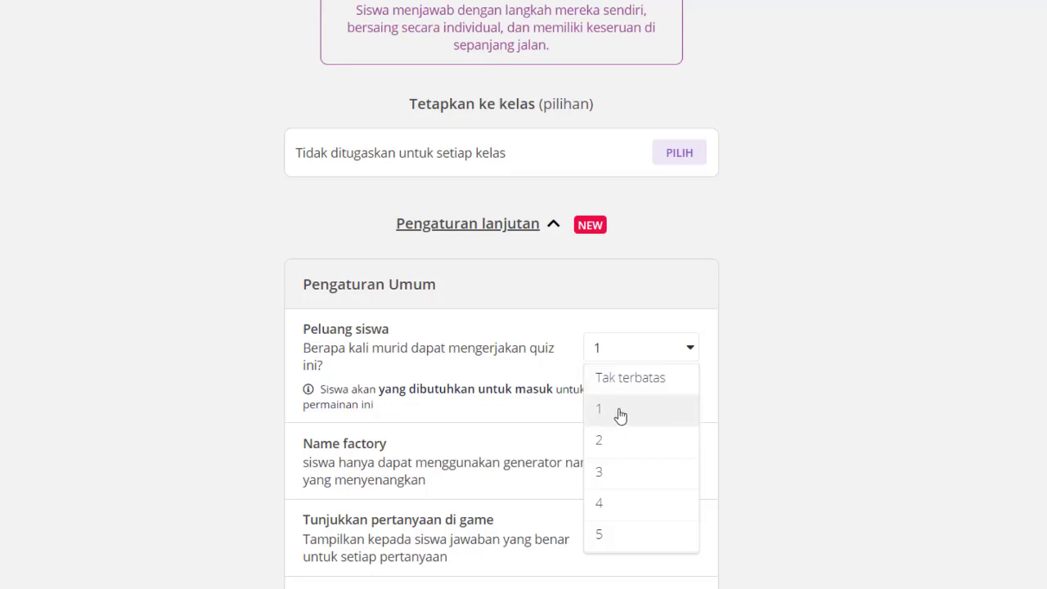
left_click(620, 413)
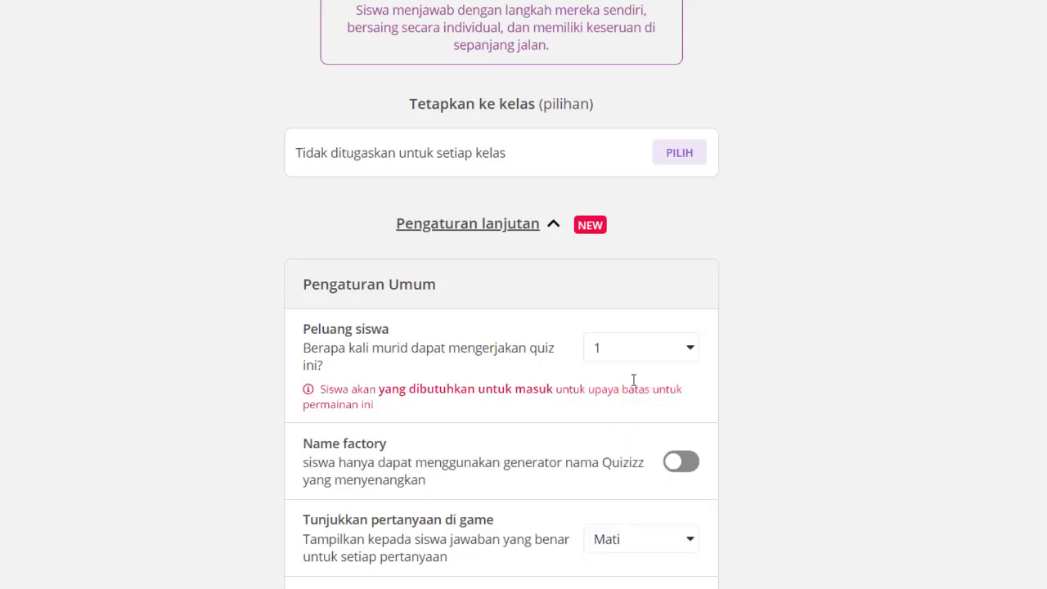
left_click(622, 348)
left_click(608, 405)
scroll(596, 290, "up", 2)
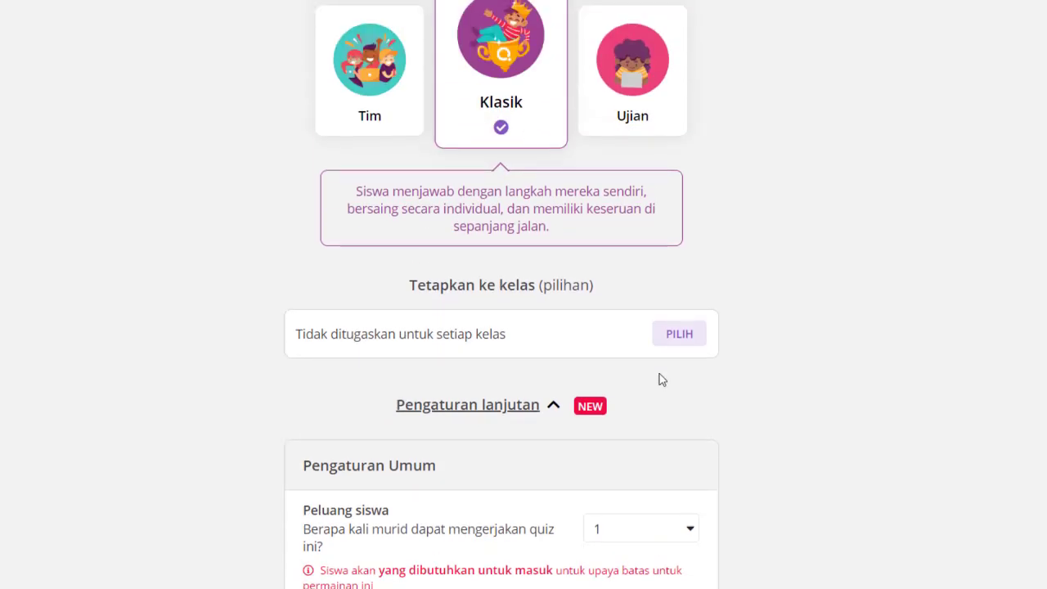
scroll(661, 379, "down", 2)
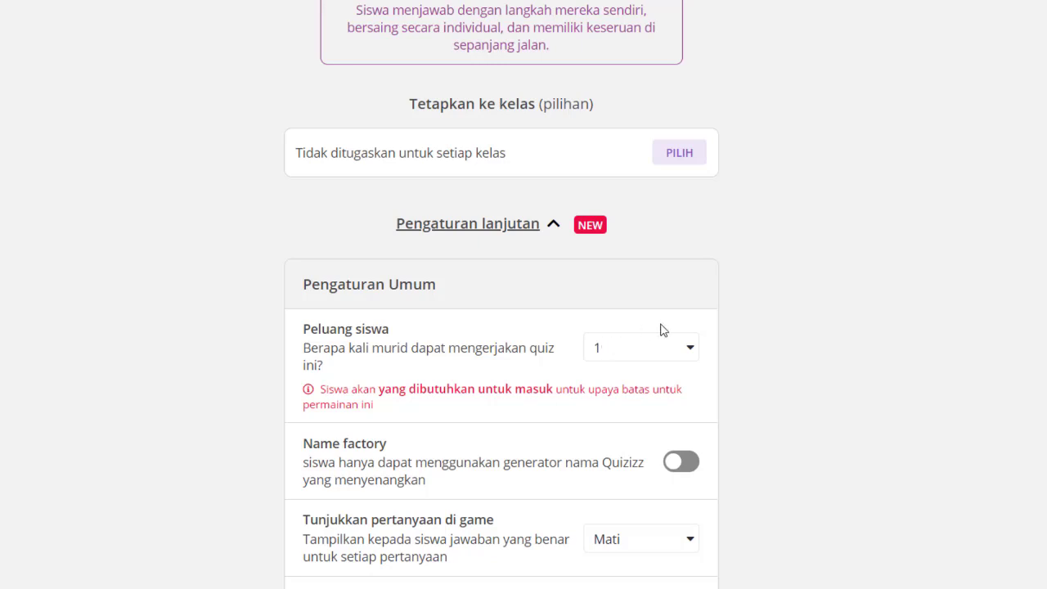
scroll(695, 302, "up", 5)
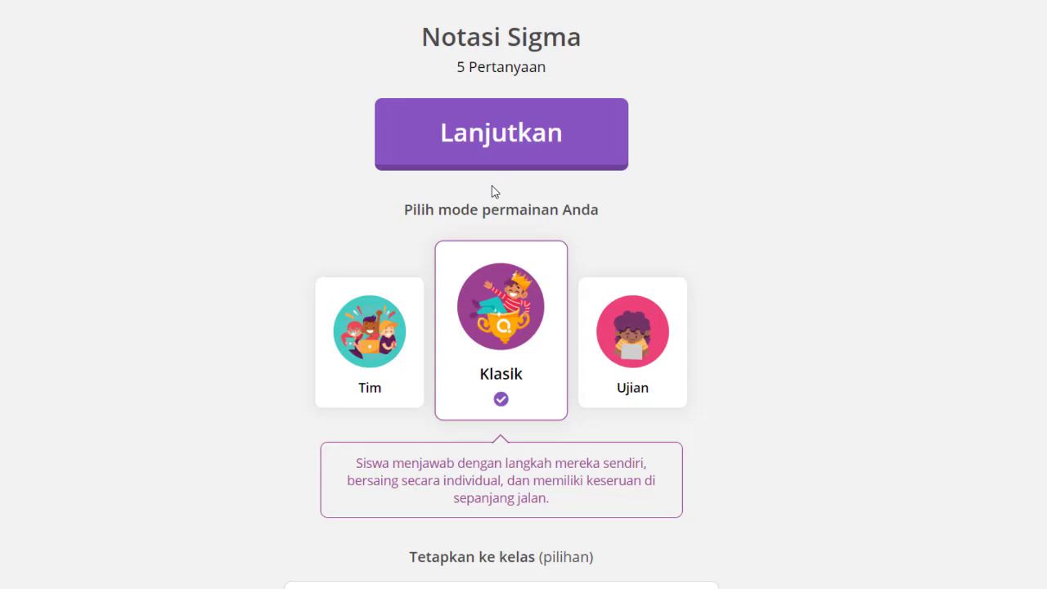
Host the live game, select the joinmyquiz.com address and game code, then go back to settings
left_click(544, 168)
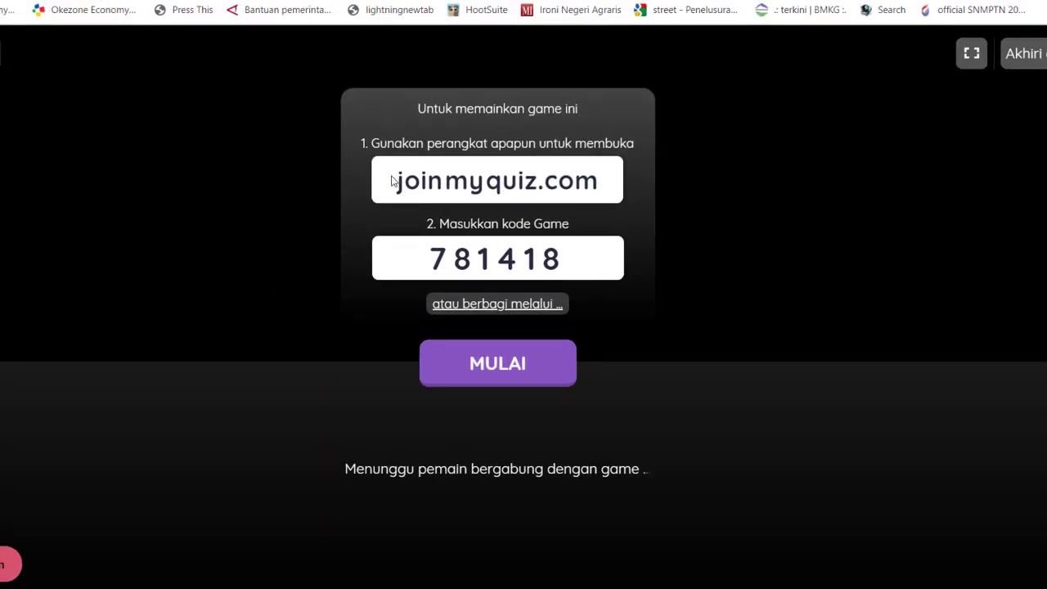
left_click_drag(392, 173, 616, 195)
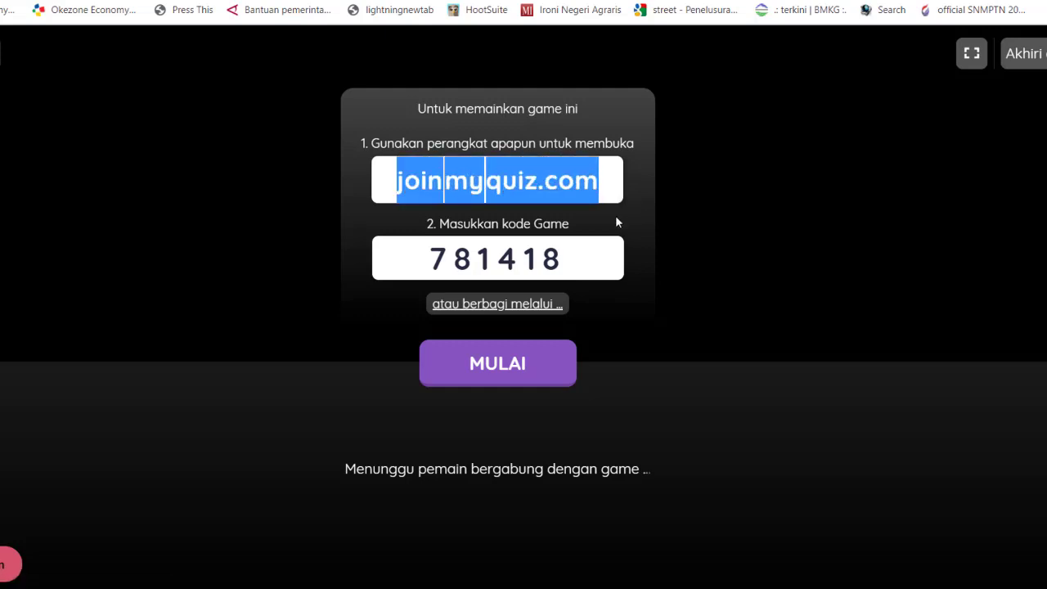
left_click_drag(420, 254, 578, 267)
left_click(578, 267)
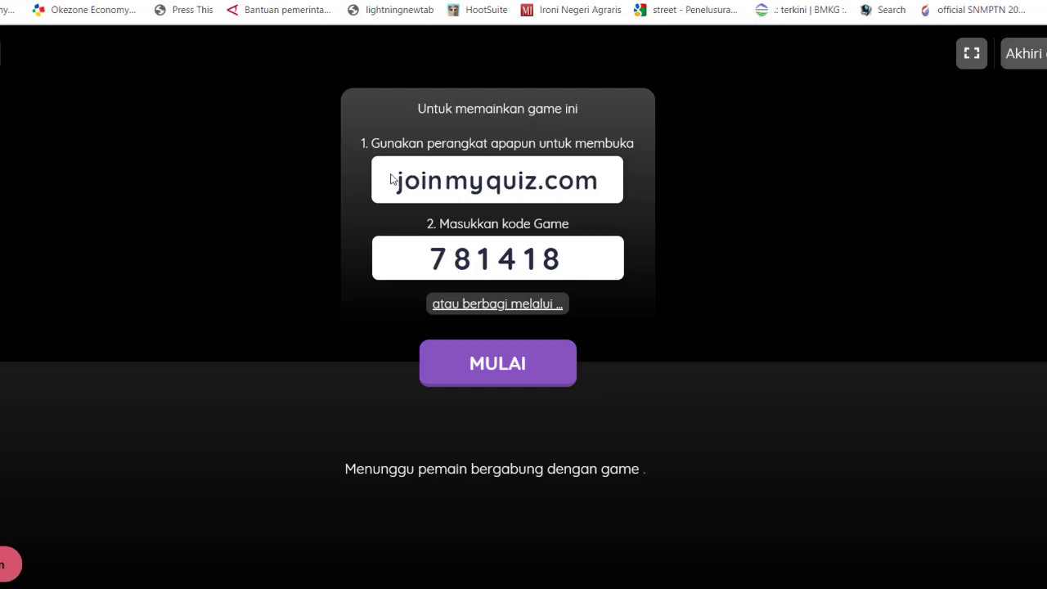
left_click_drag(396, 180, 605, 185)
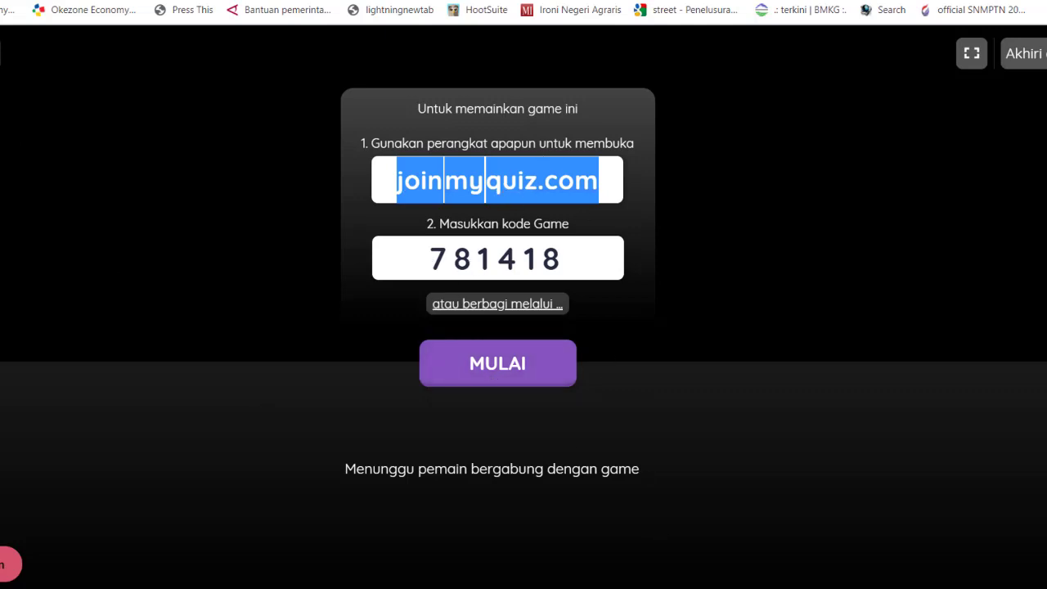
key("alt+Left")
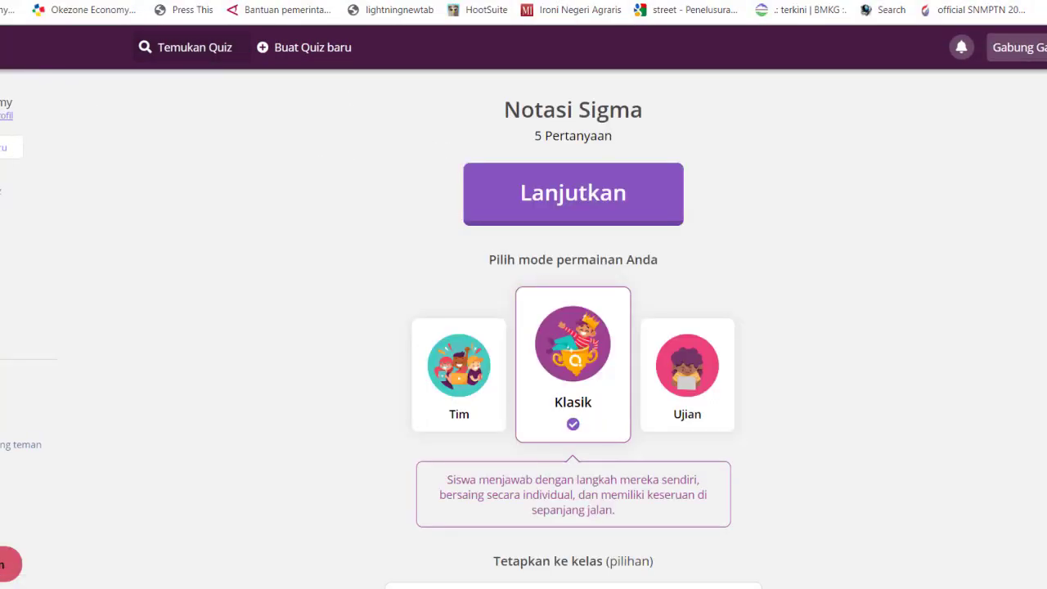
Open Notasi Sigma as homework (Jadikan PR) with the due date Jul 25th
left_click(50, 255)
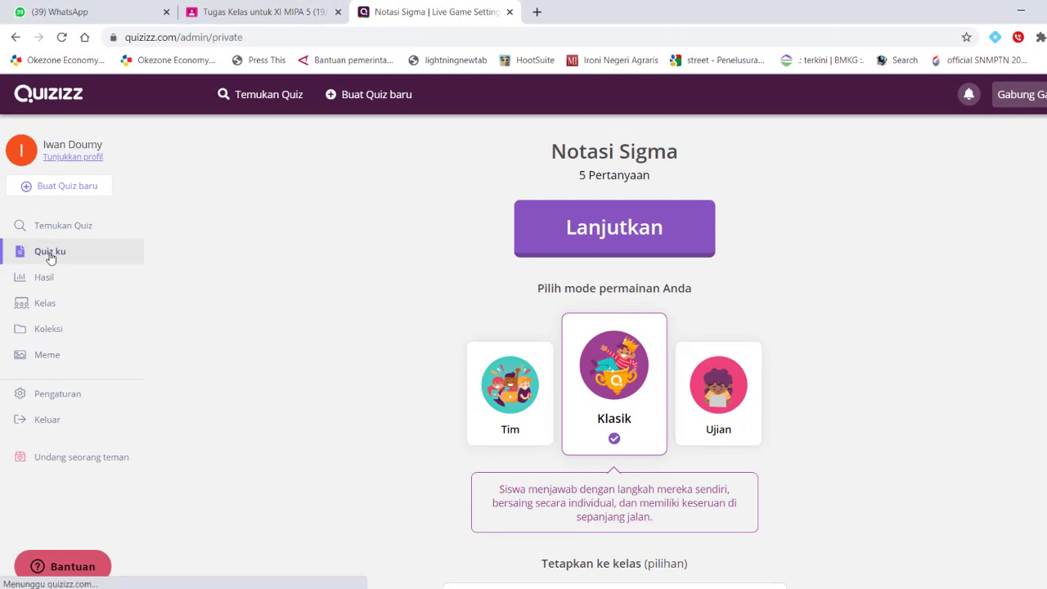
left_click(445, 238)
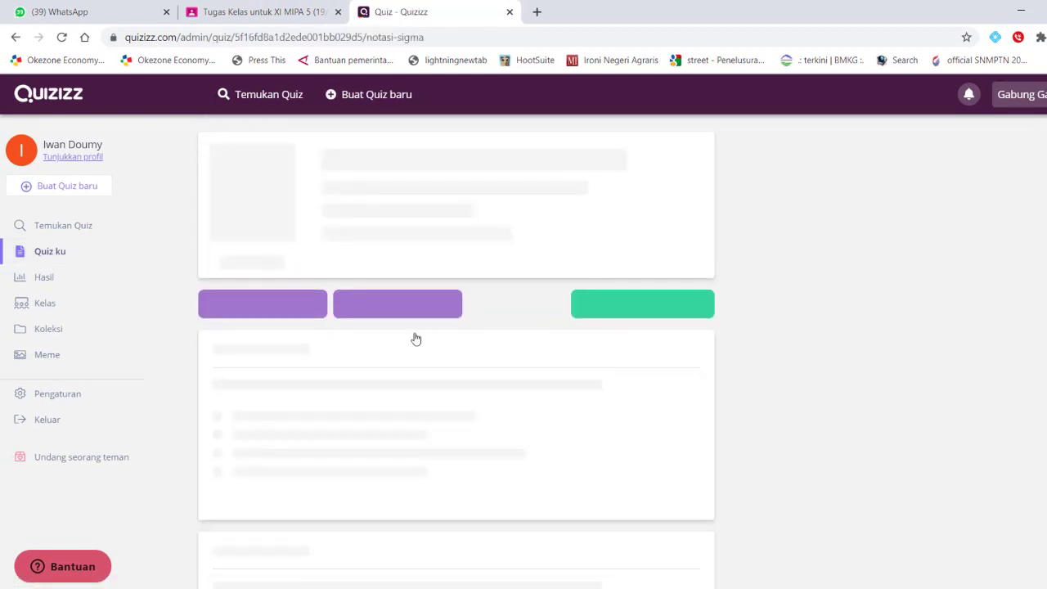
left_click(418, 325)
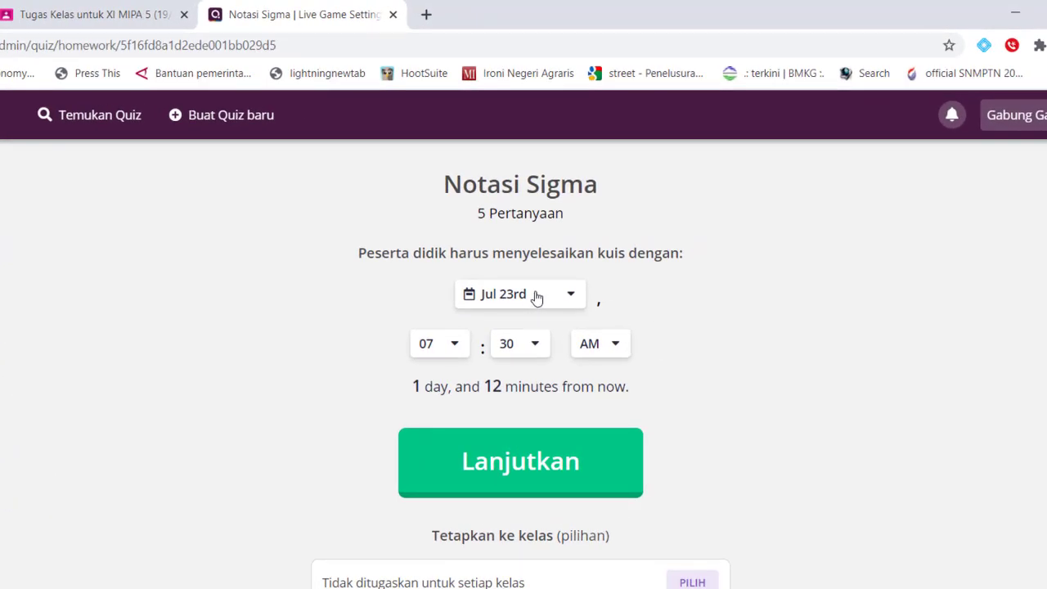
left_click(536, 298)
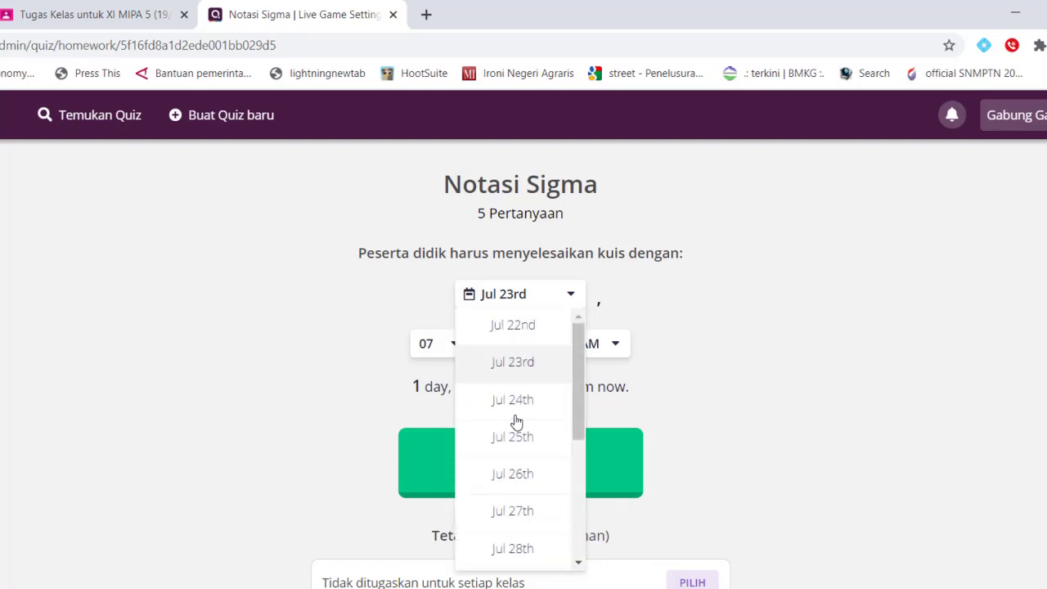
left_click(698, 292)
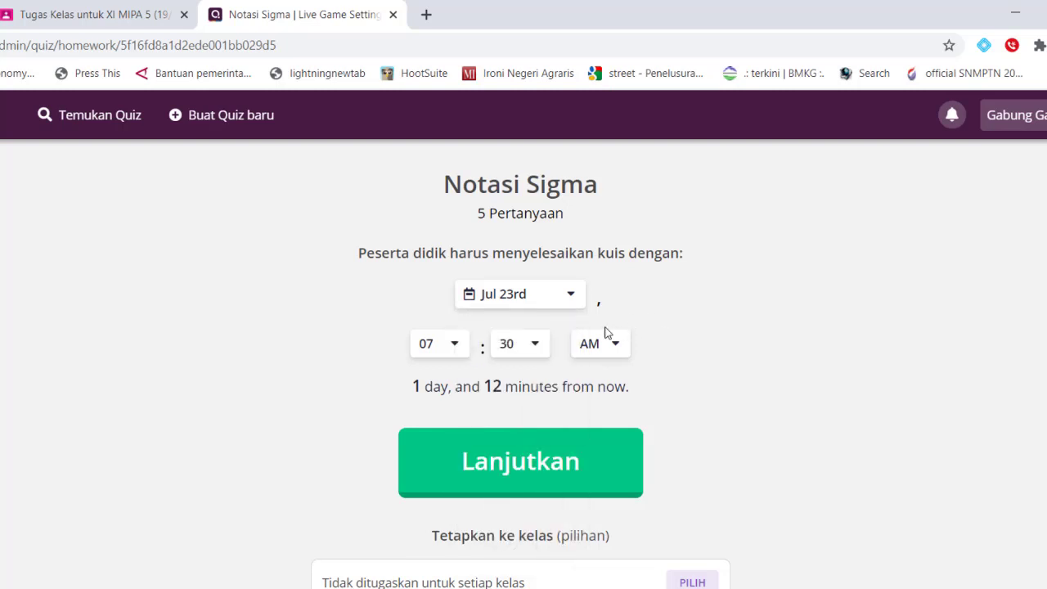
left_click(552, 303)
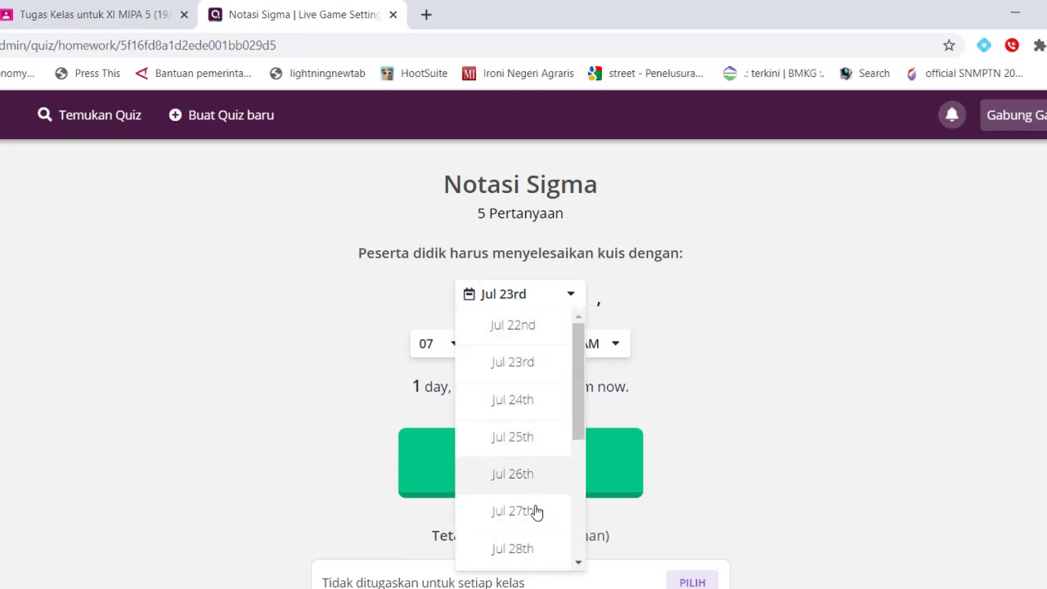
left_click(517, 441)
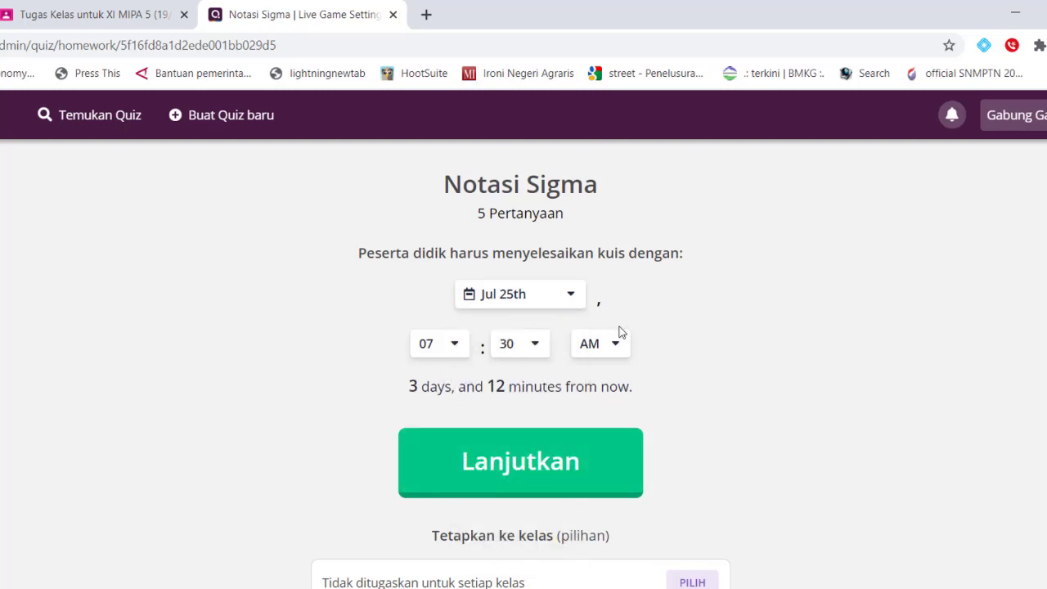
Switch off redemption questions and submit the homework with Lanjutkan
scroll(619, 344, "down", 3)
scroll(603, 339, "up", 2)
scroll(597, 300, "down", 5)
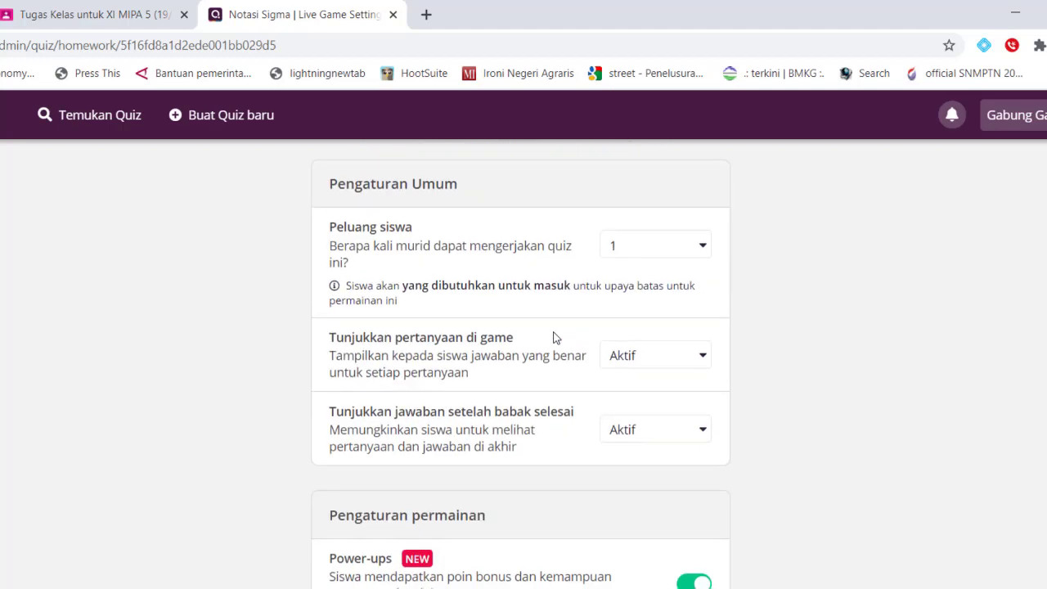
scroll(553, 337, "down", 2)
scroll(561, 447, "down", 5)
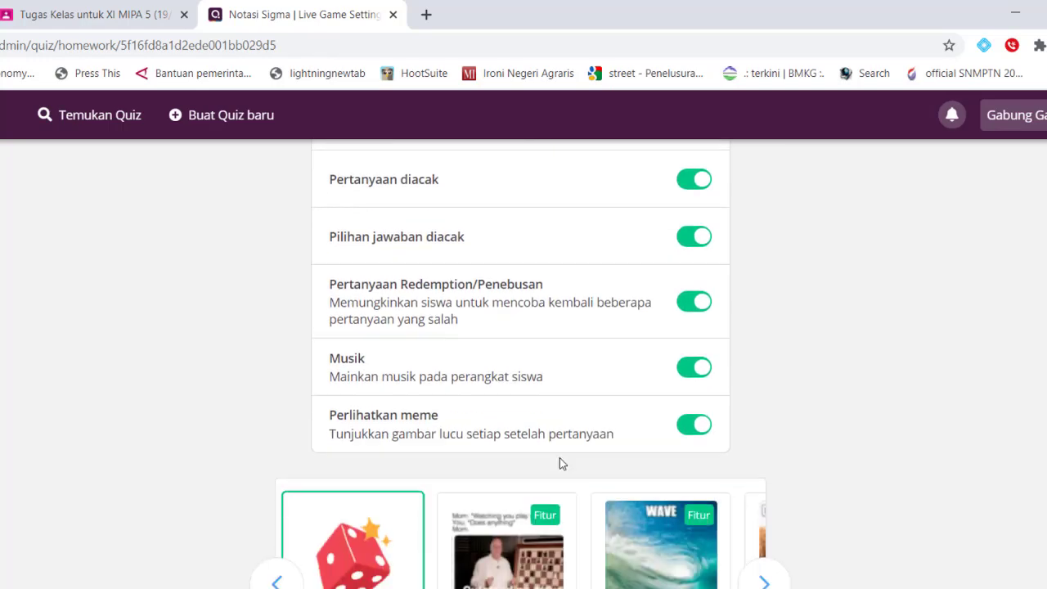
scroll(614, 464, "up", 2)
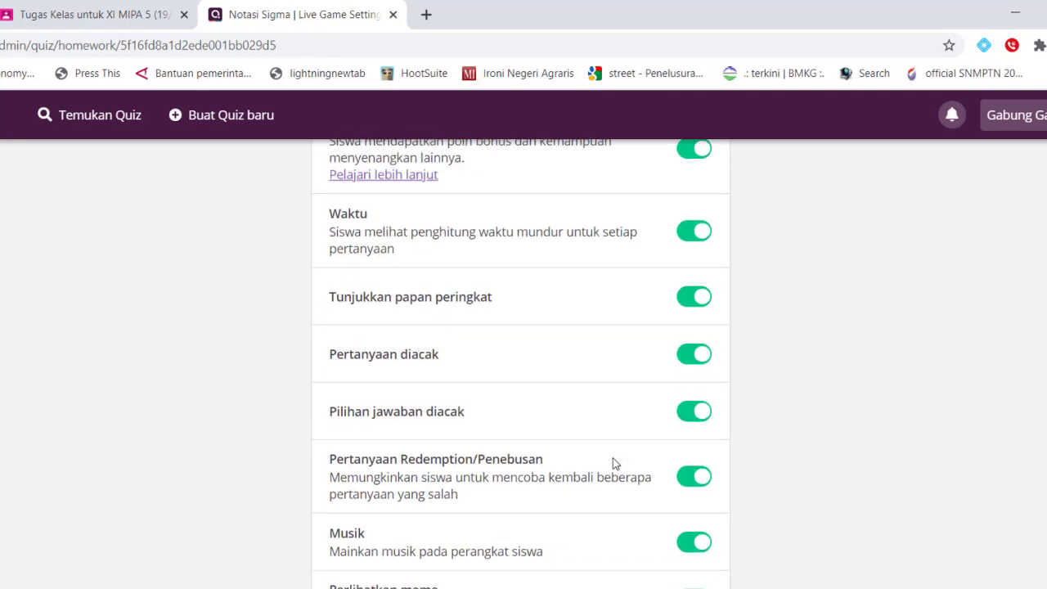
left_click(692, 477)
scroll(583, 368, "up", 5)
scroll(577, 356, "up", 3)
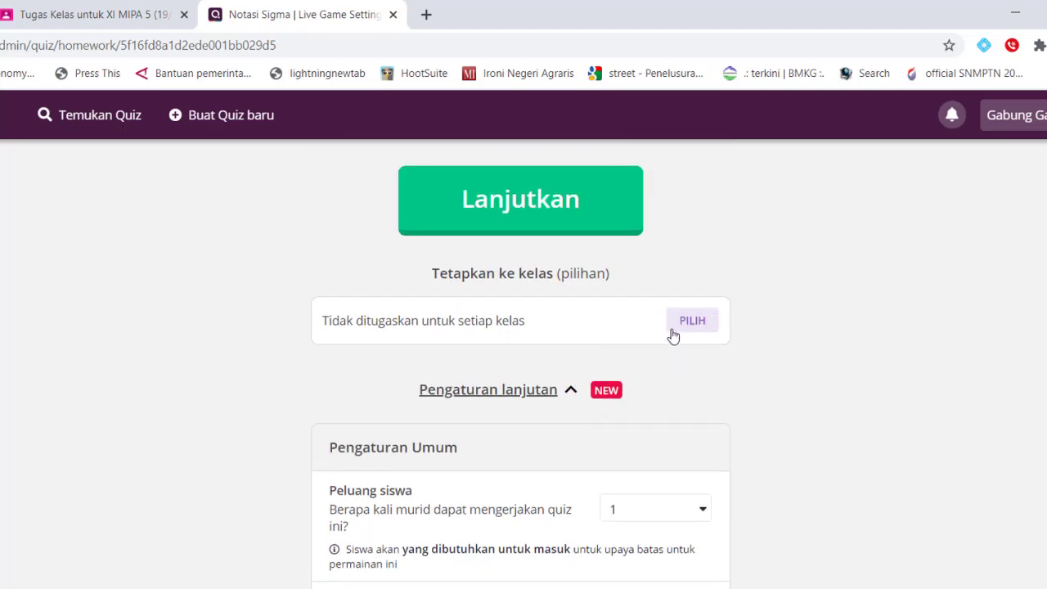
scroll(547, 279, "up", 1)
scroll(546, 279, "up", 3)
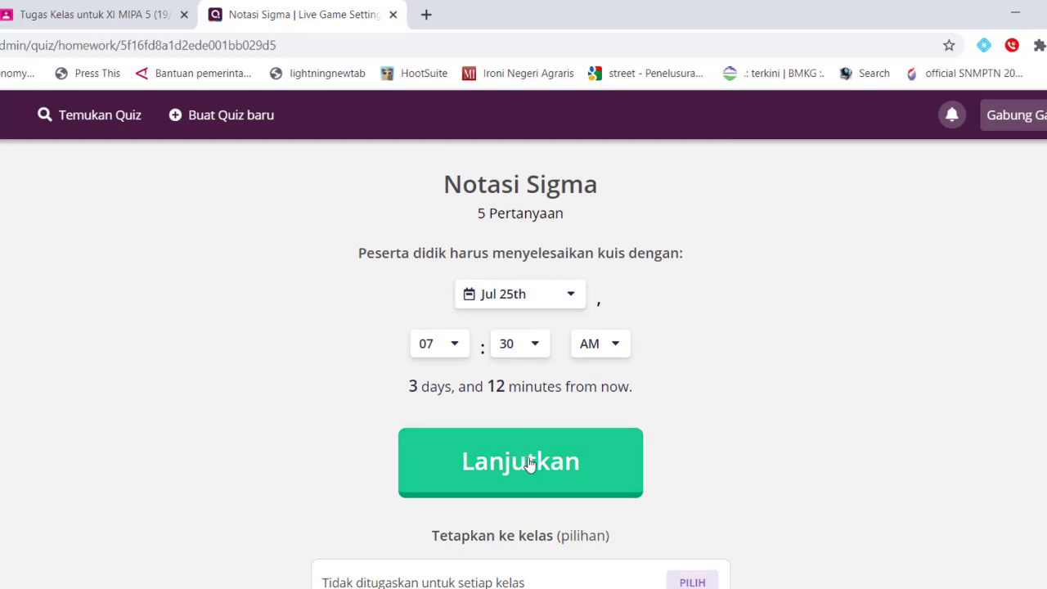
left_click(533, 461)
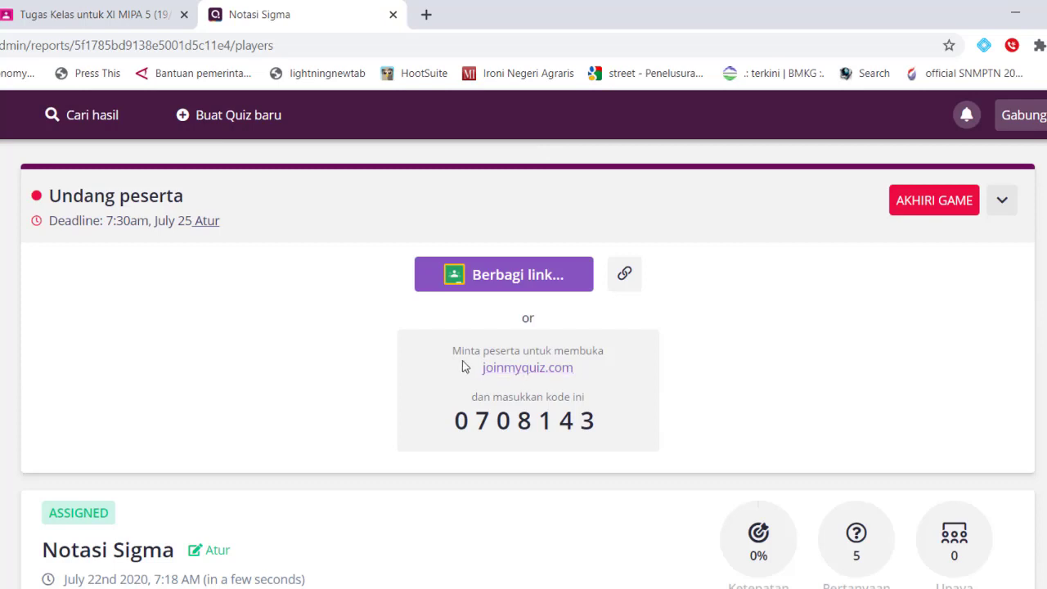
Select the joinmyquiz.com address and the homework's join code on the report page
left_click_drag(491, 363, 574, 370)
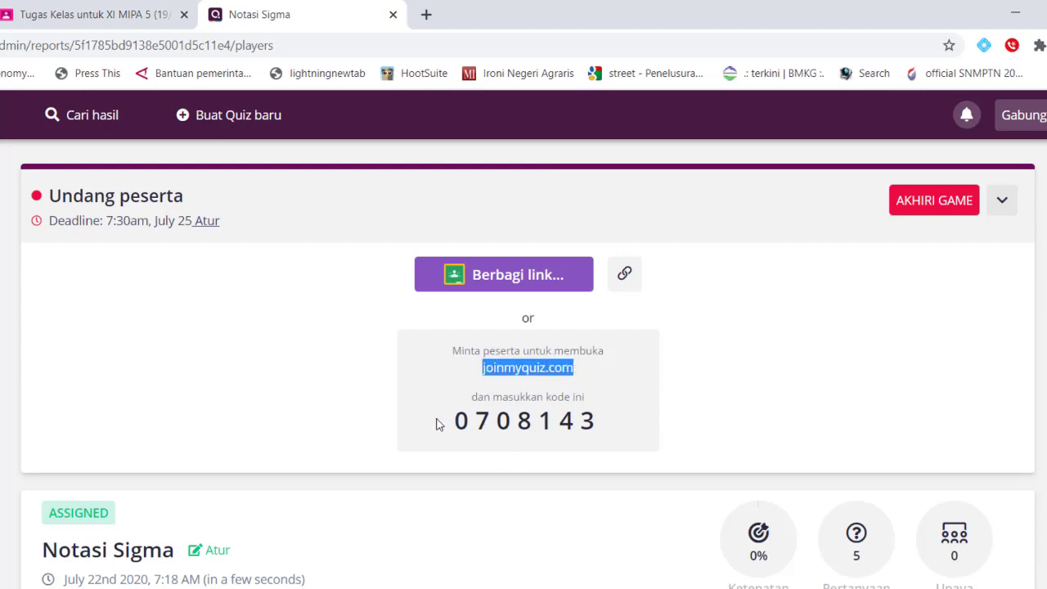
left_click_drag(440, 422, 599, 420)
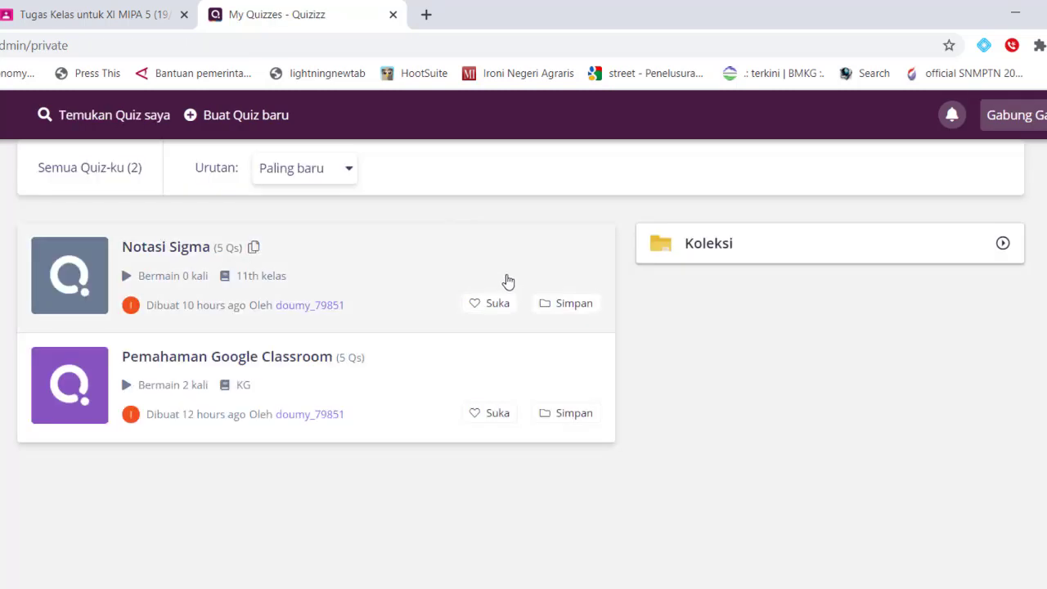
Open the Notasi Sigma card, then go to Kelas to see XI MIPA 5 (19/20)
left_click(327, 271)
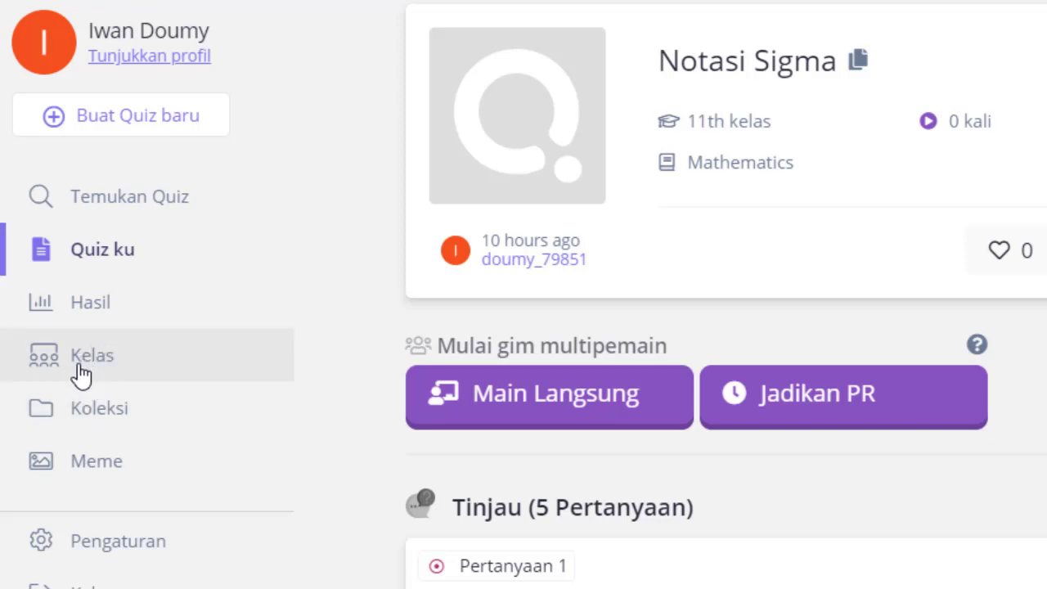
left_click(78, 369)
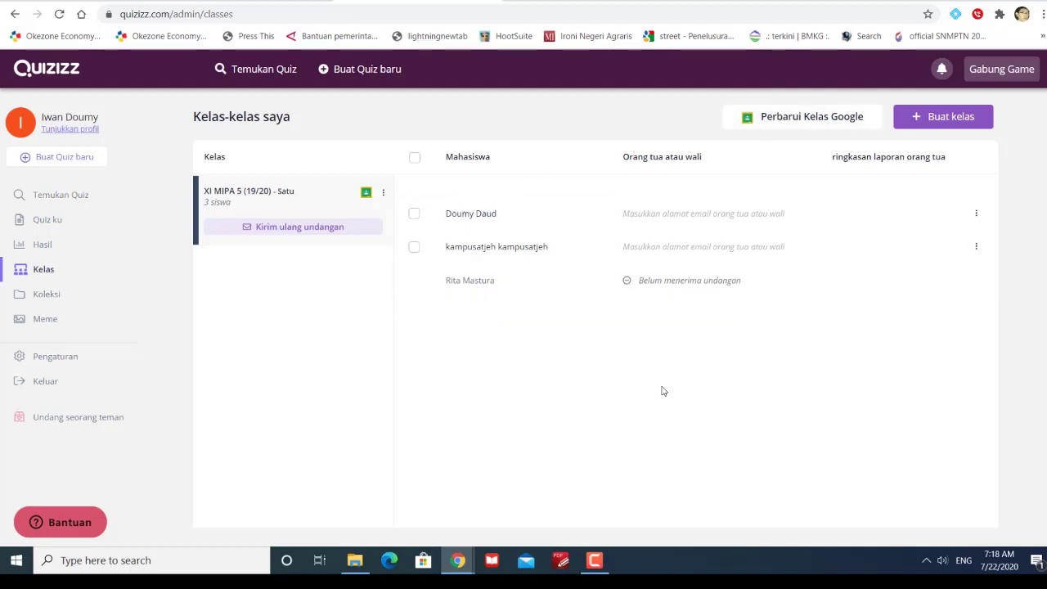
left_click(46, 386)
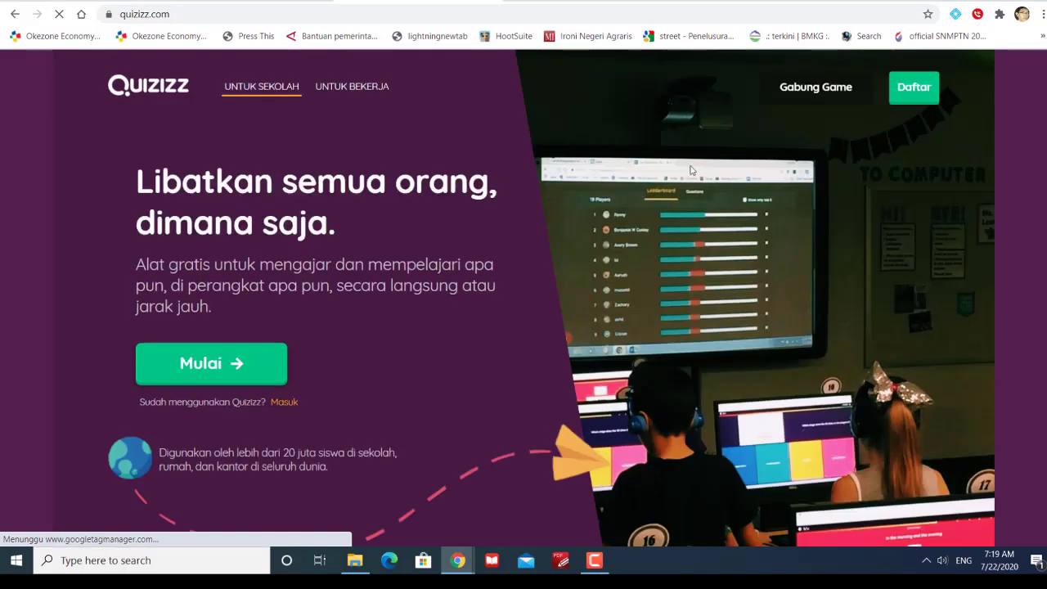
left_click(295, 402)
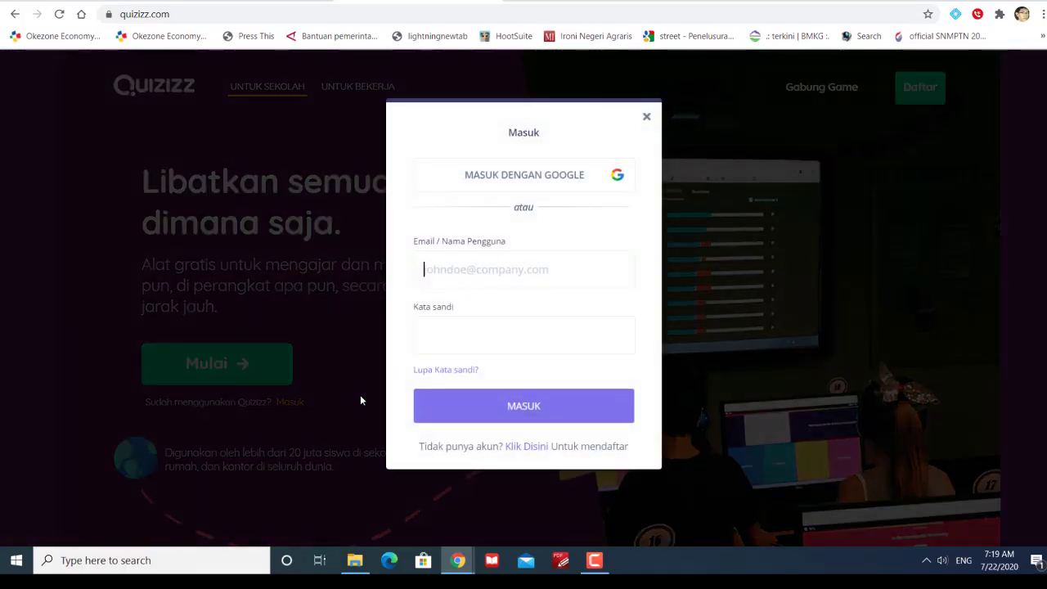
left_click(544, 176)
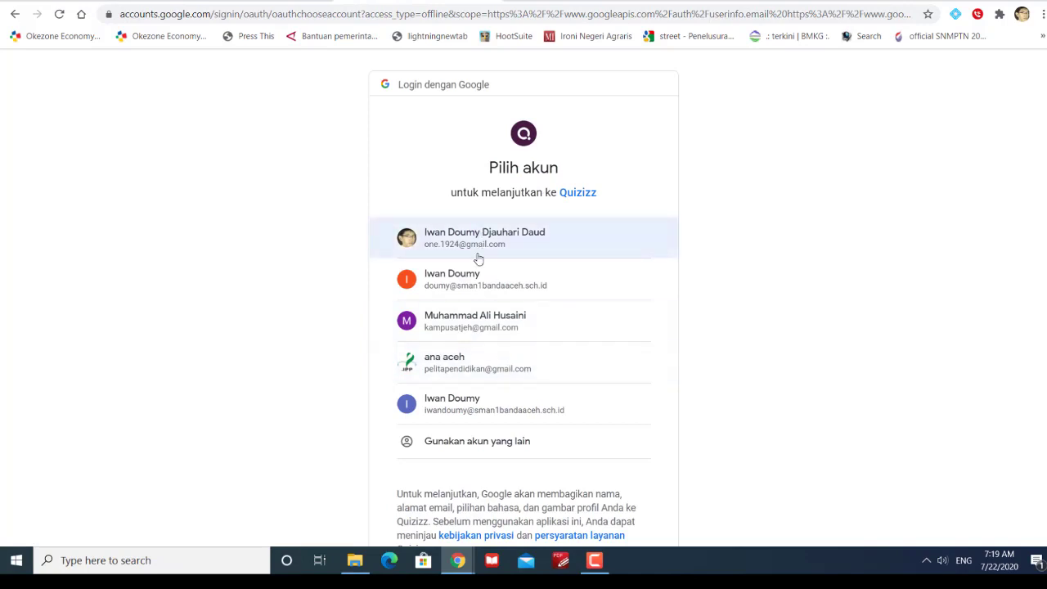
left_click(472, 389)
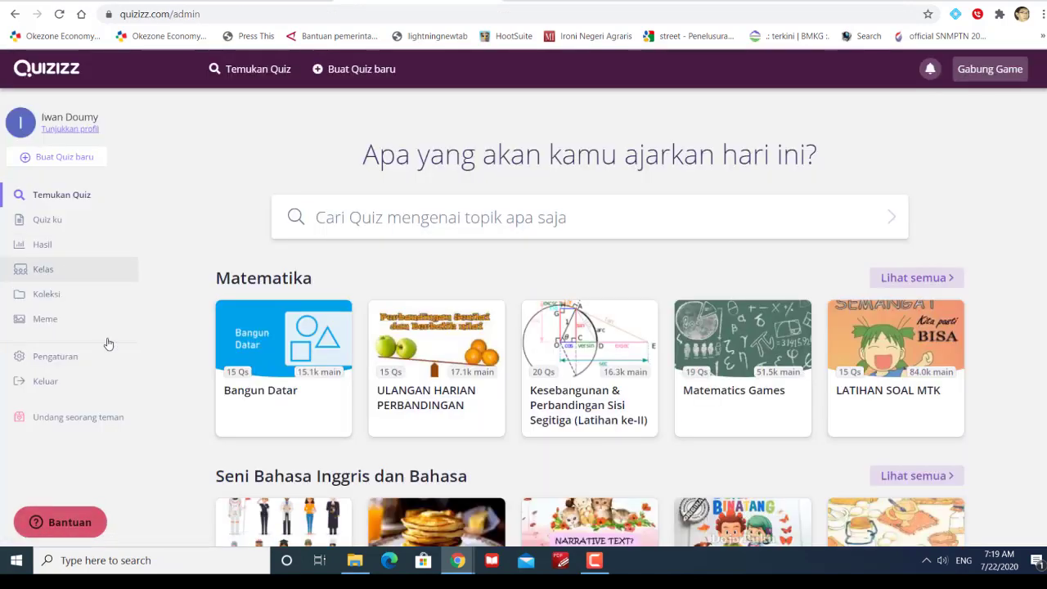
left_click(45, 269)
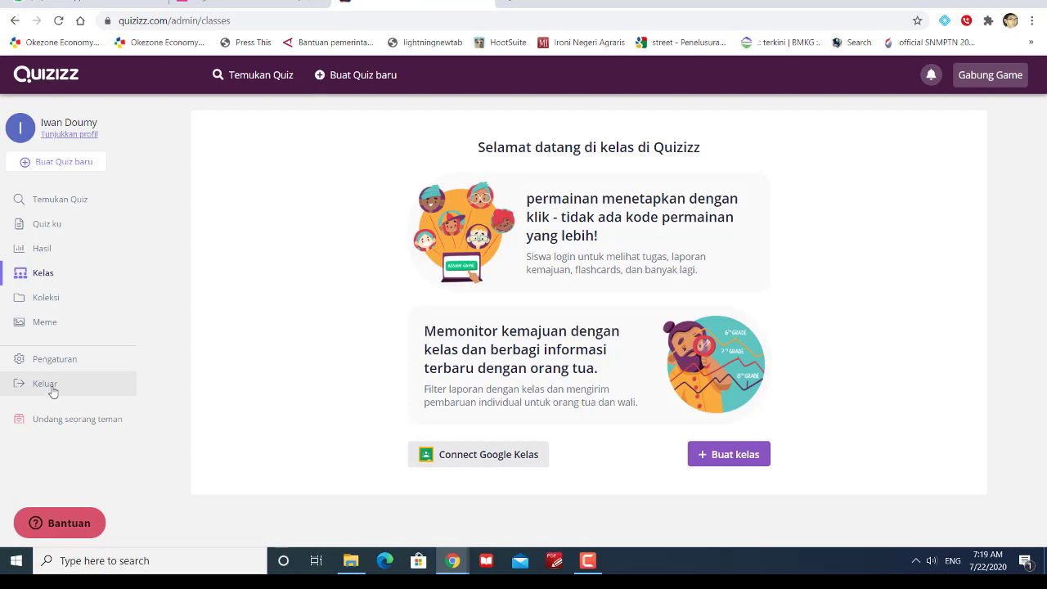
left_click(52, 390)
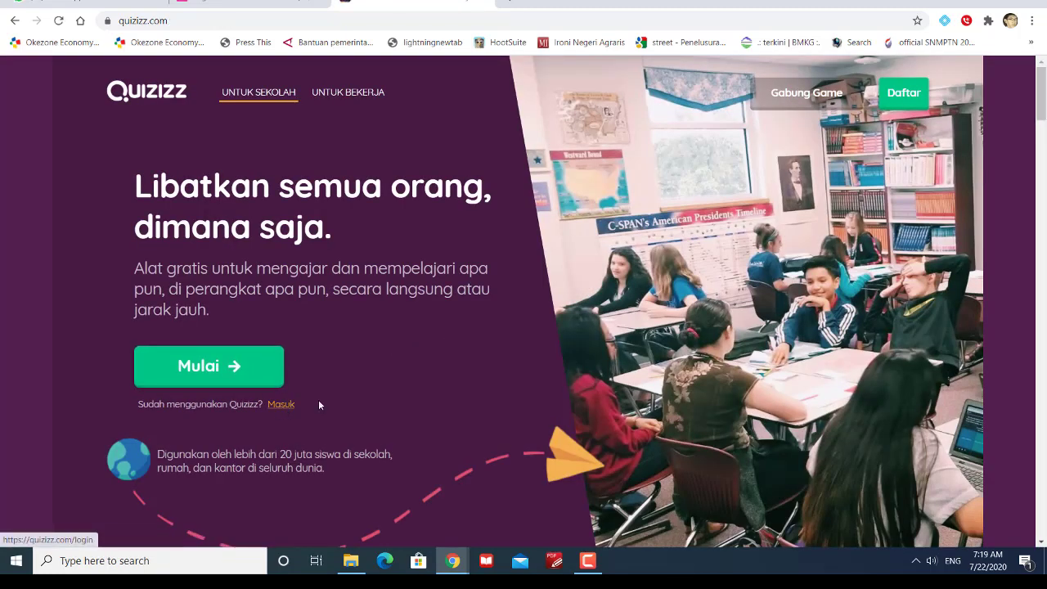
left_click(319, 405)
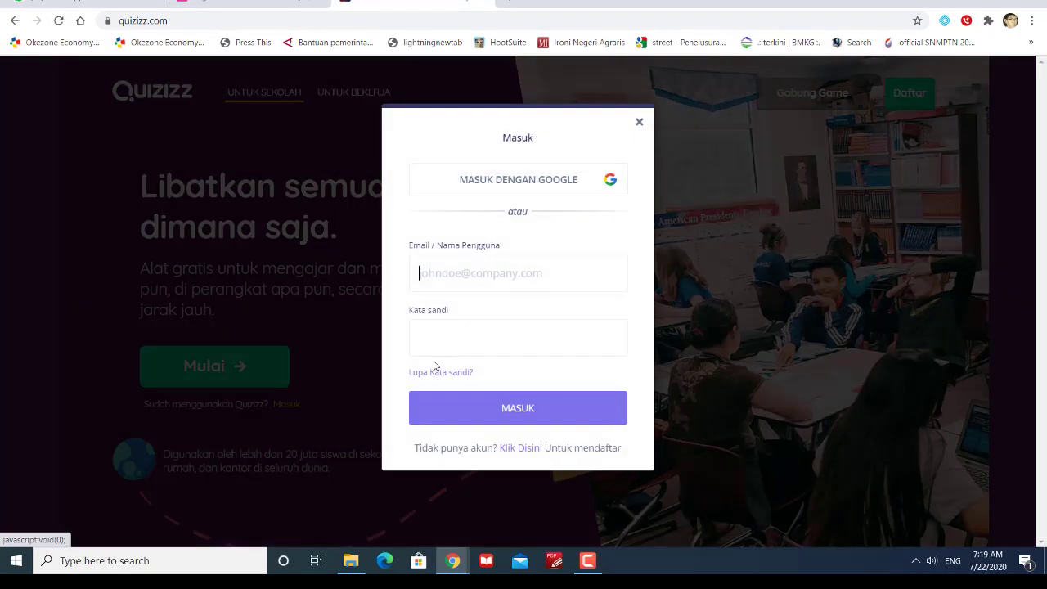
left_click(559, 196)
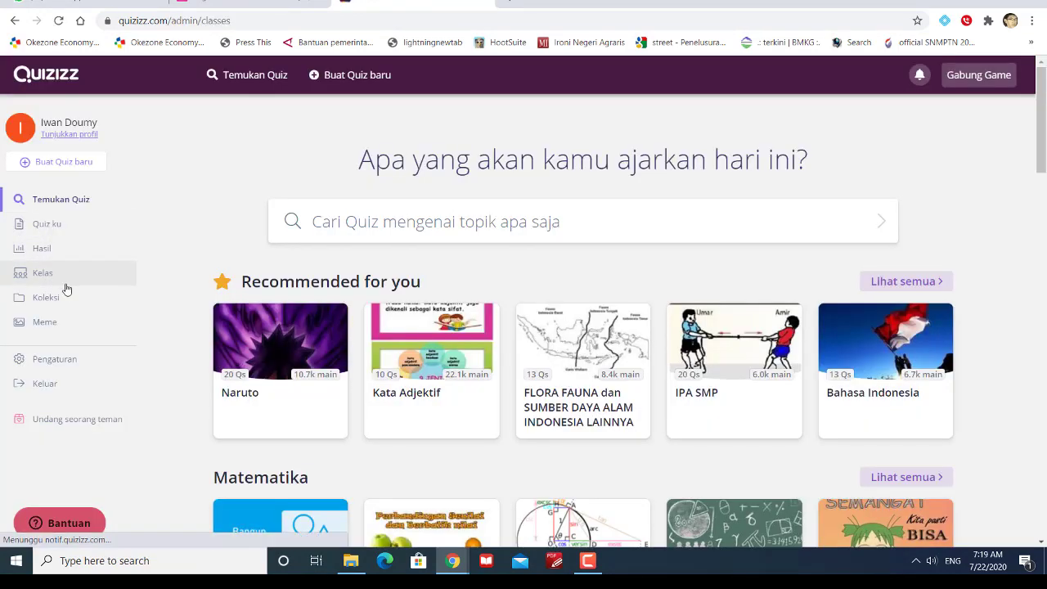
left_click(46, 281)
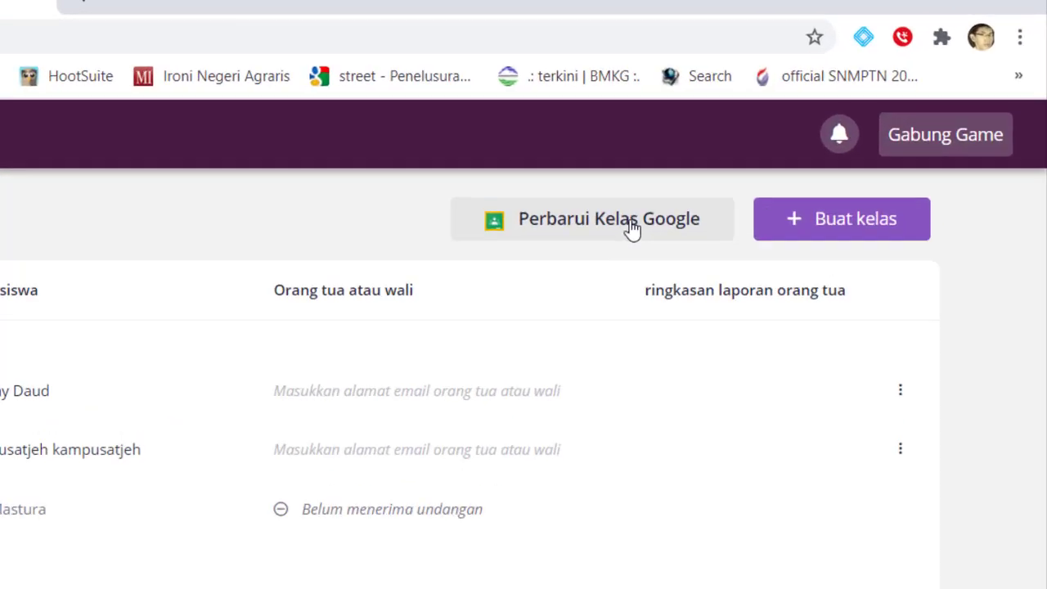
Sync Google Classroom and save contoh kelas(MTK/IW) alongside XI MIPA 5 (19/20) for import
left_click(818, 126)
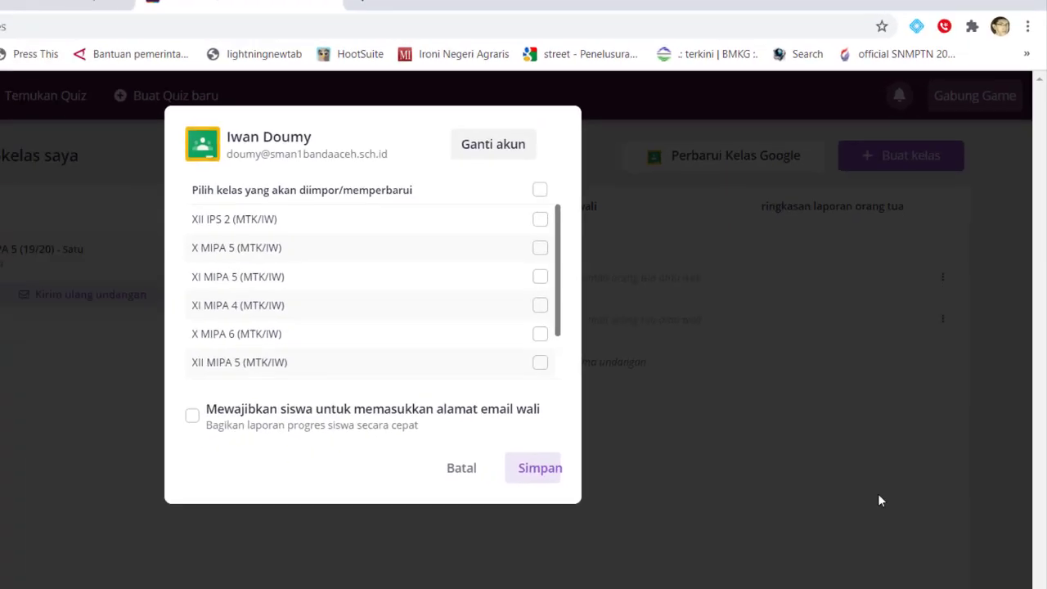
scroll(483, 192, "down", 2)
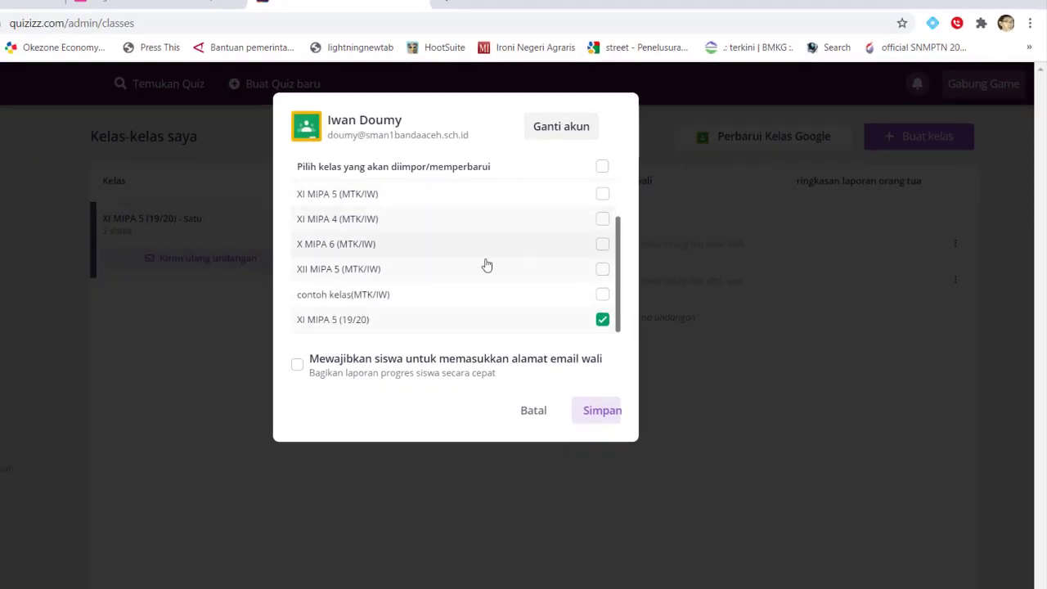
scroll(412, 231, "down", 2)
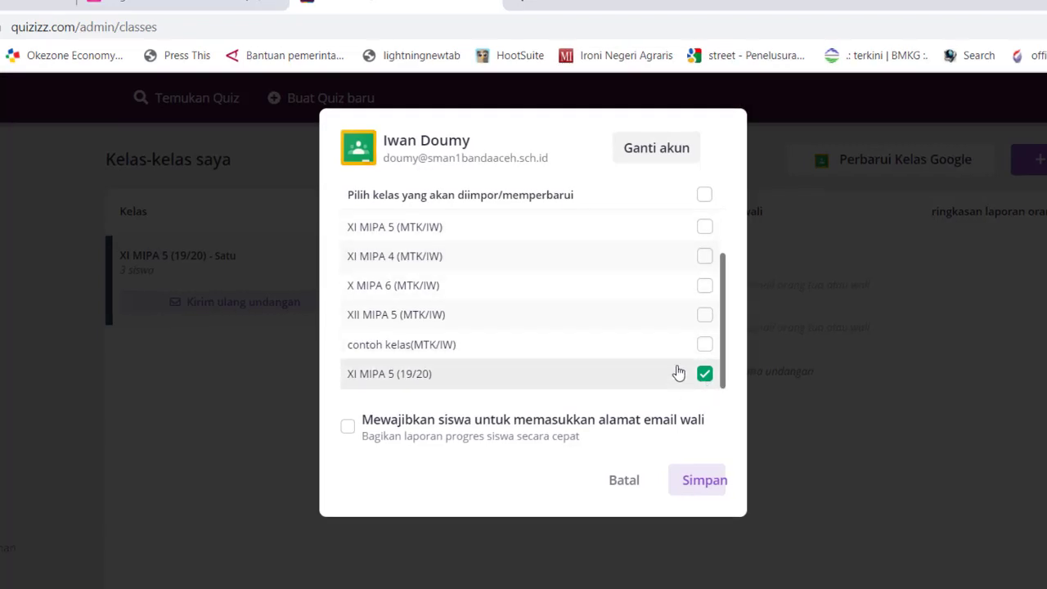
scroll(622, 319, "up", 2)
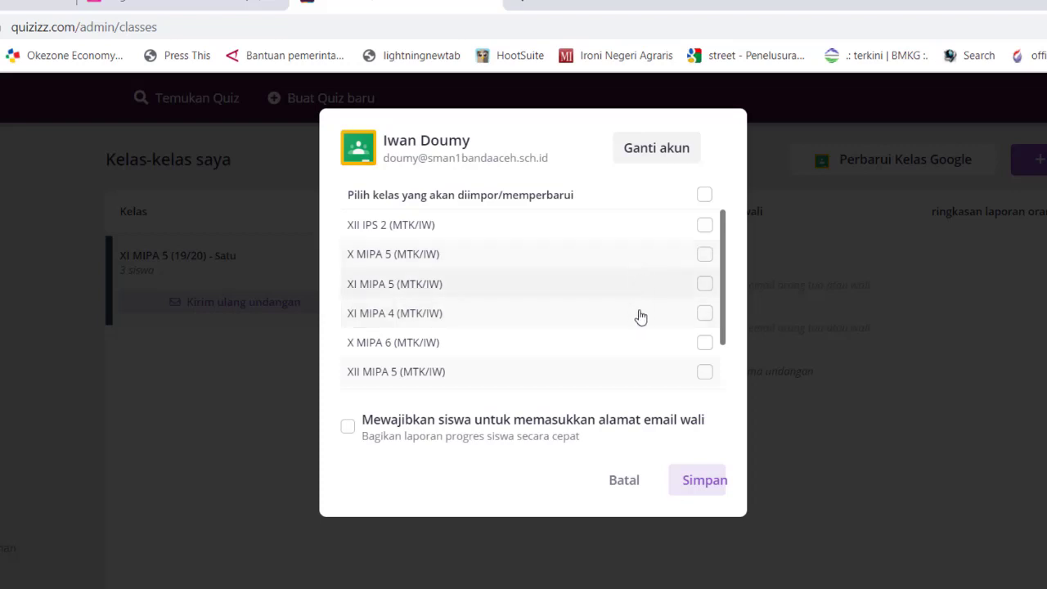
scroll(724, 338, "down", 2)
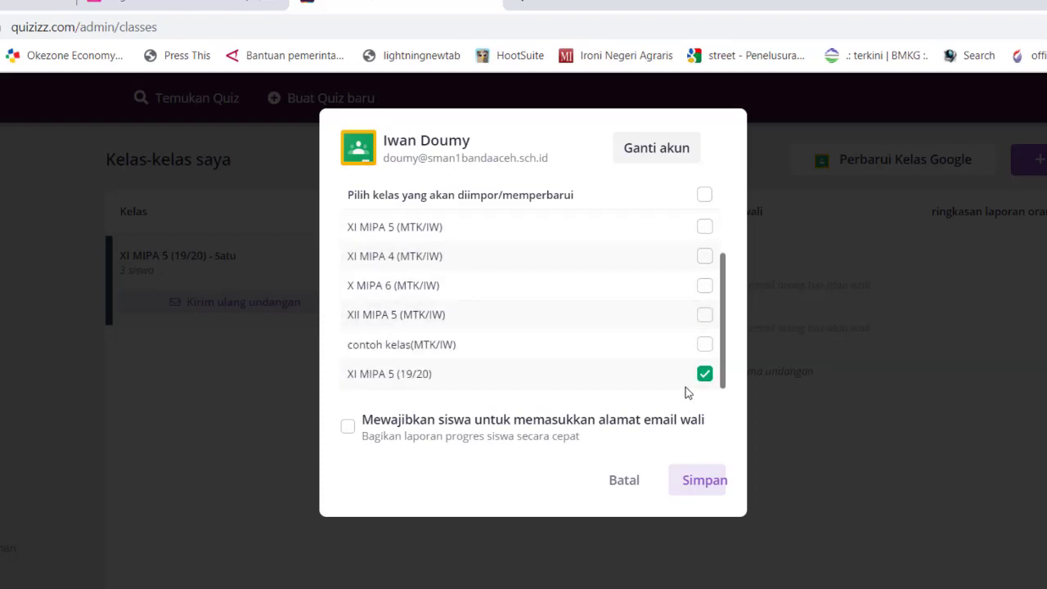
left_click(704, 344)
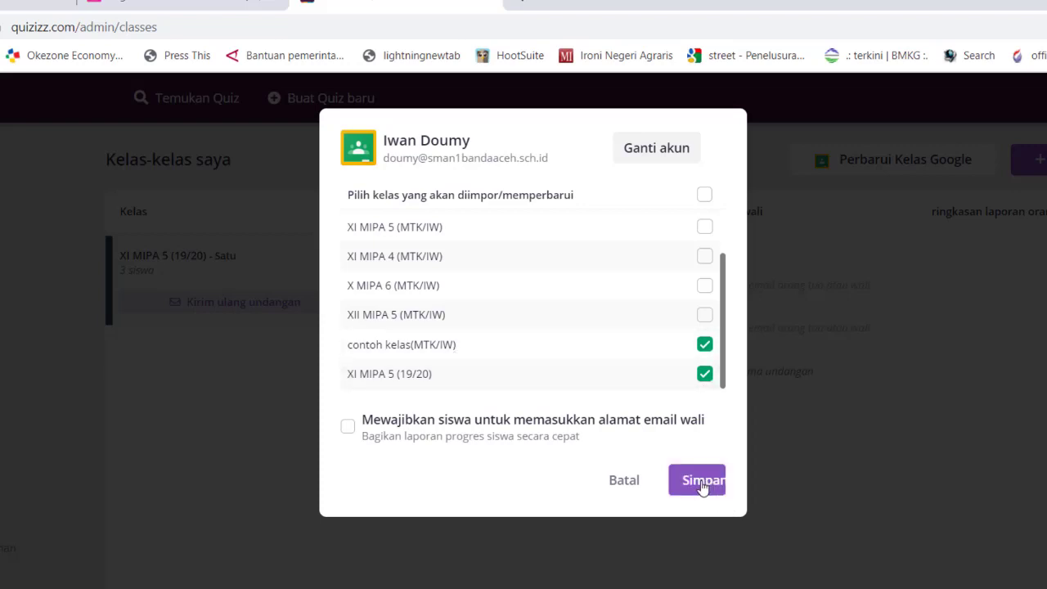
left_click(702, 486)
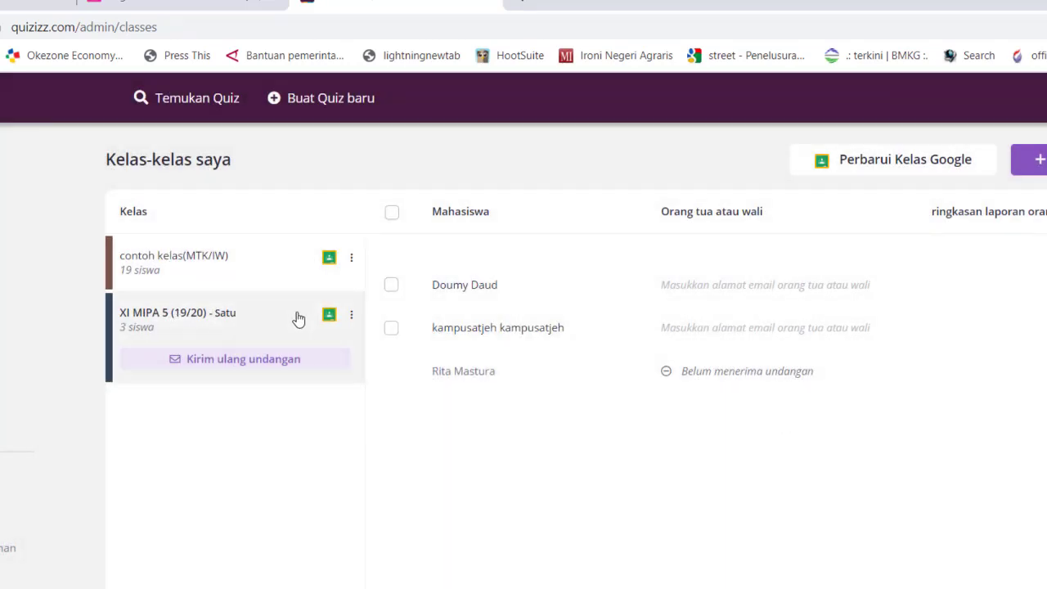
left_click(279, 280)
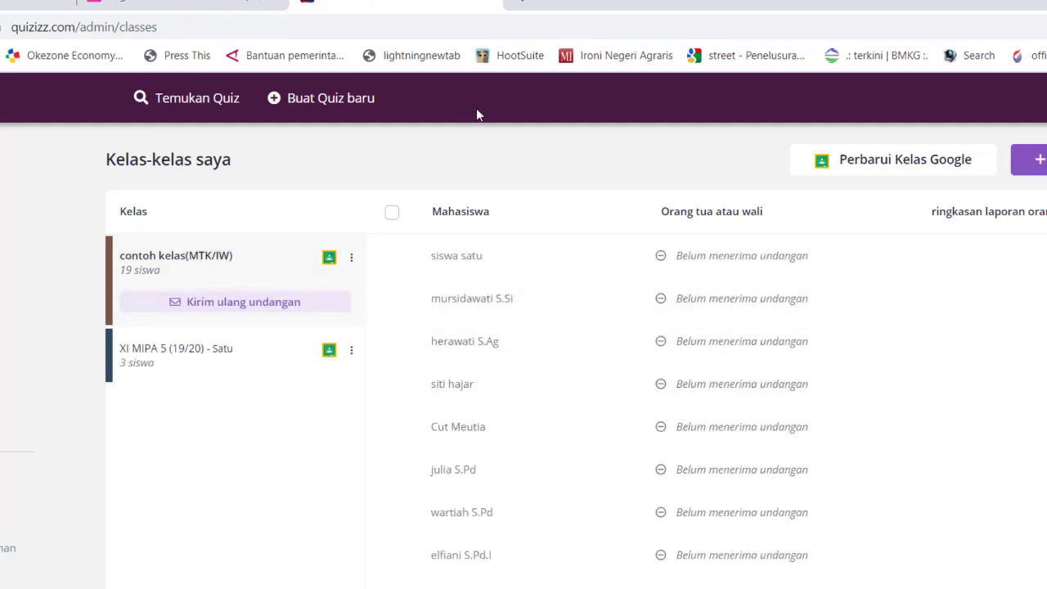
left_click(229, 362)
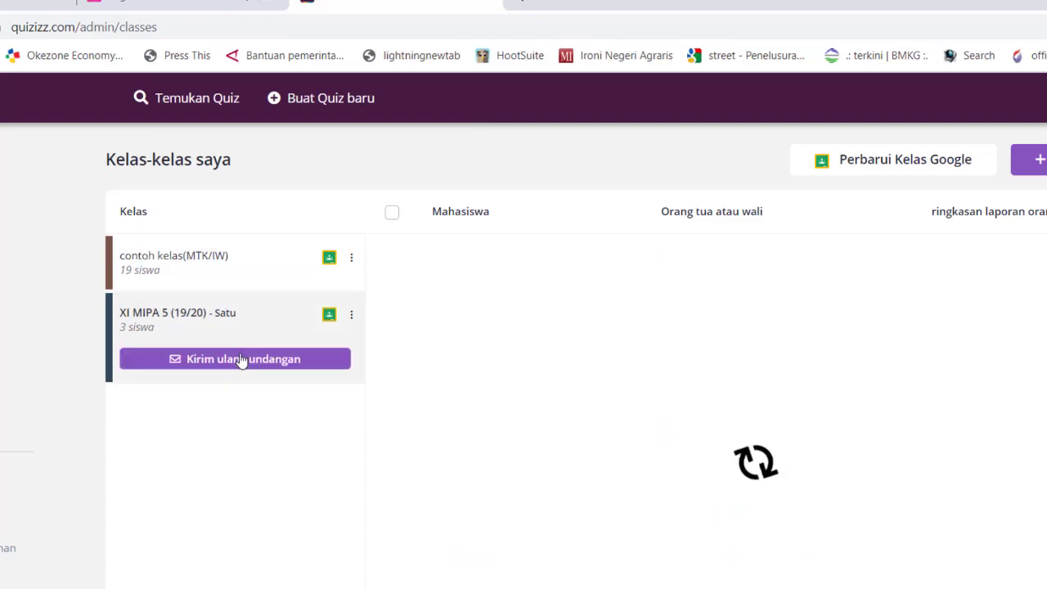
left_click_drag(275, 358, 281, 359)
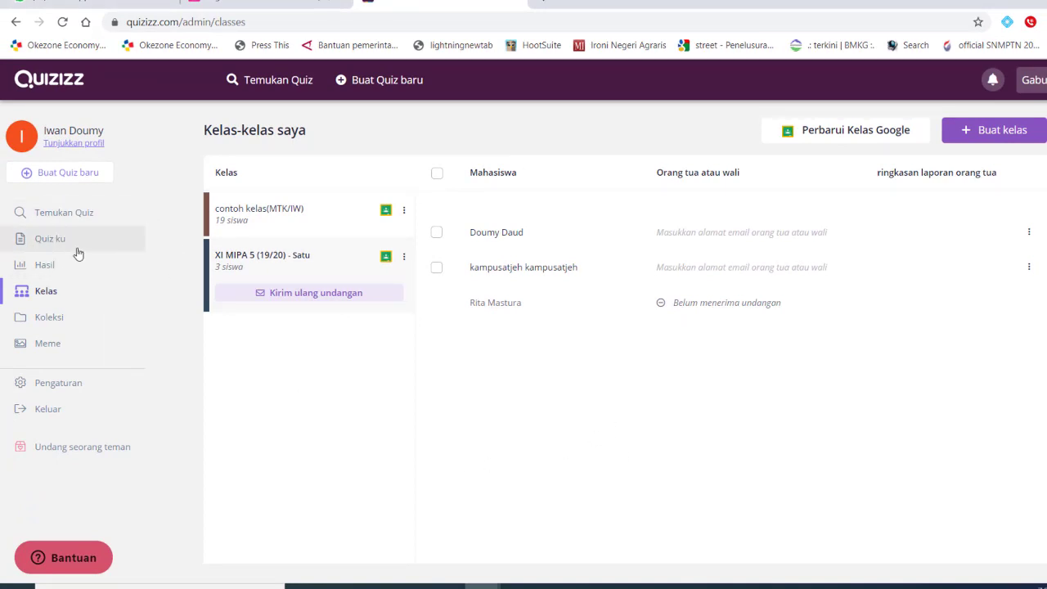
From Quiz ku, open Notasi Sigma and start the Main Langsung setup
left_click(51, 239)
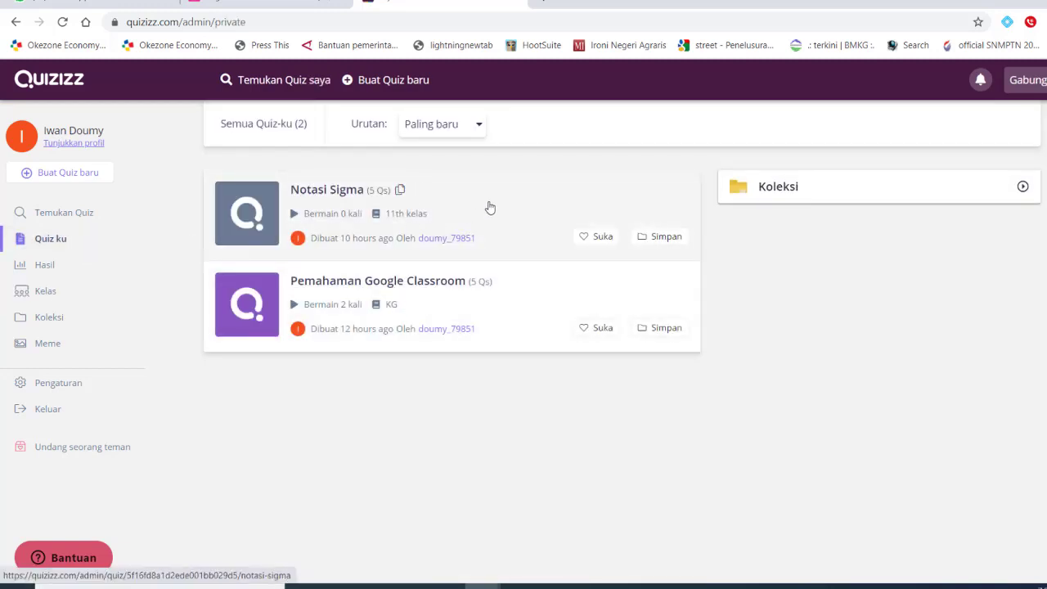
left_click(488, 207)
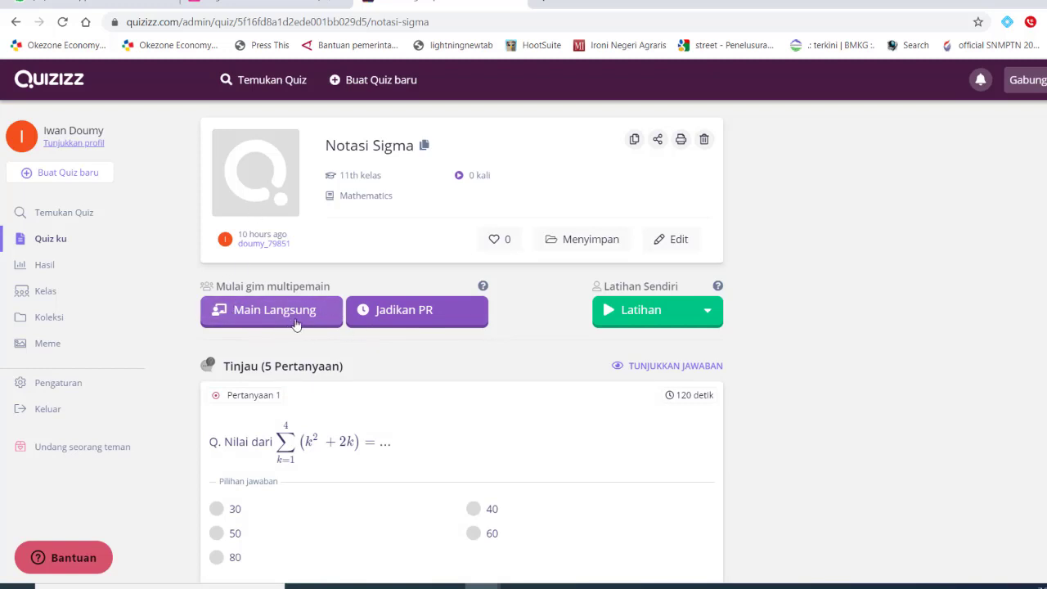
left_click(278, 316)
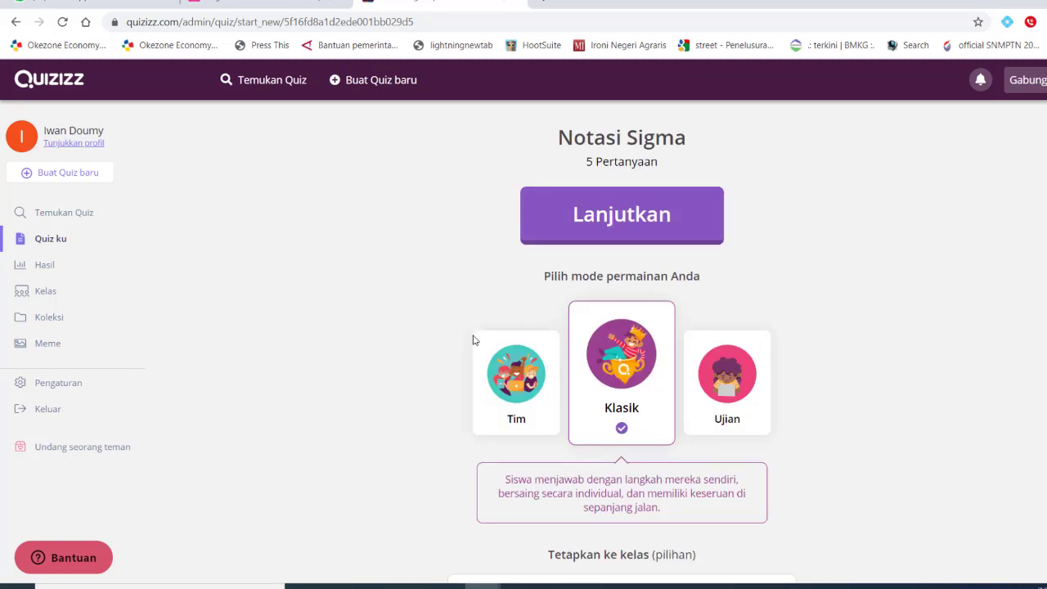
scroll(679, 246, "down", 7)
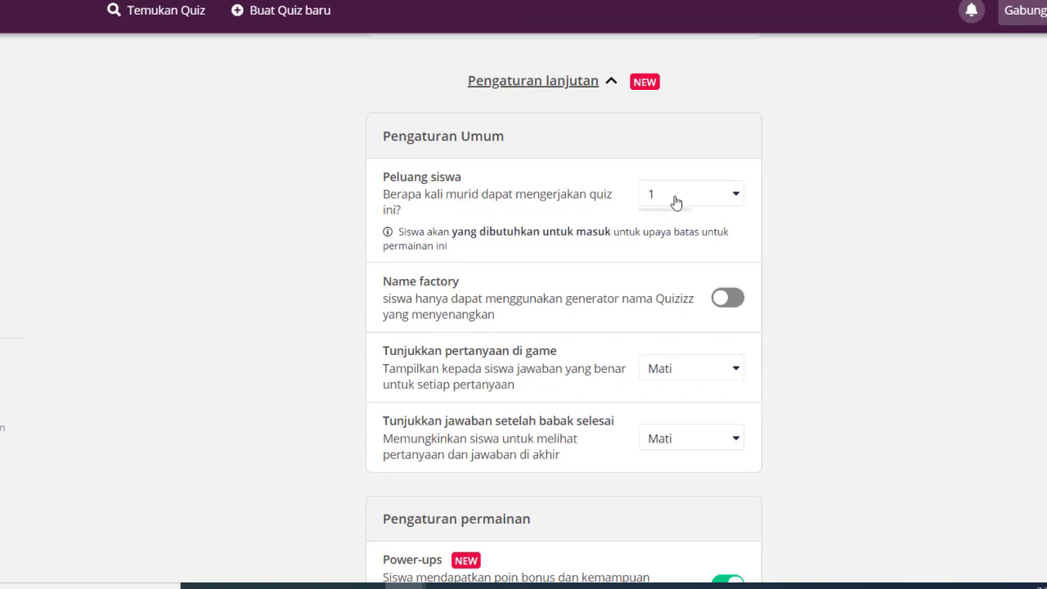
left_click(675, 202)
left_click(676, 202)
scroll(692, 297, "down", 7)
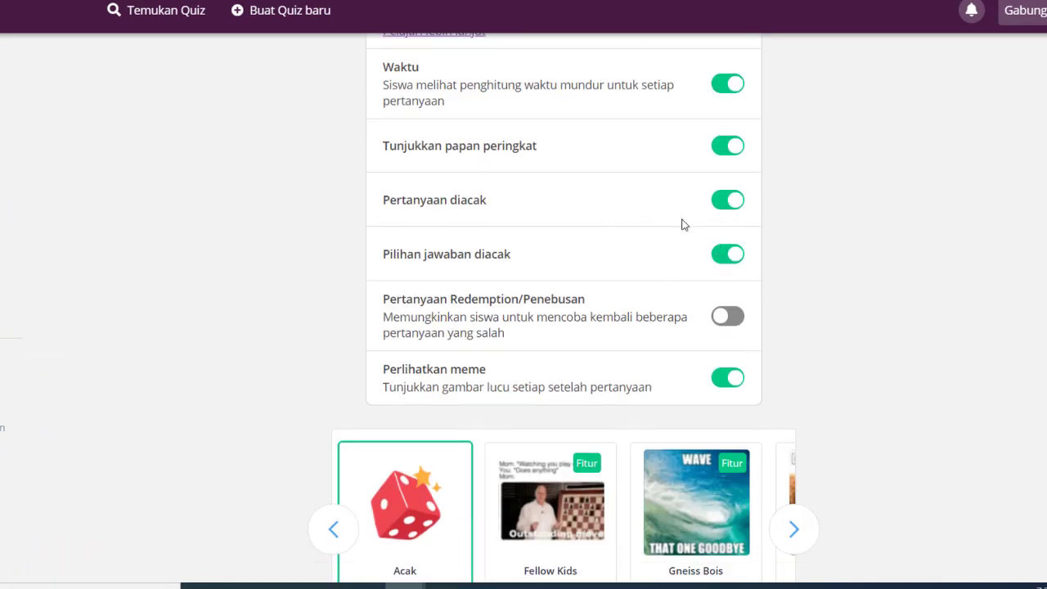
scroll(675, 246, "up", 9)
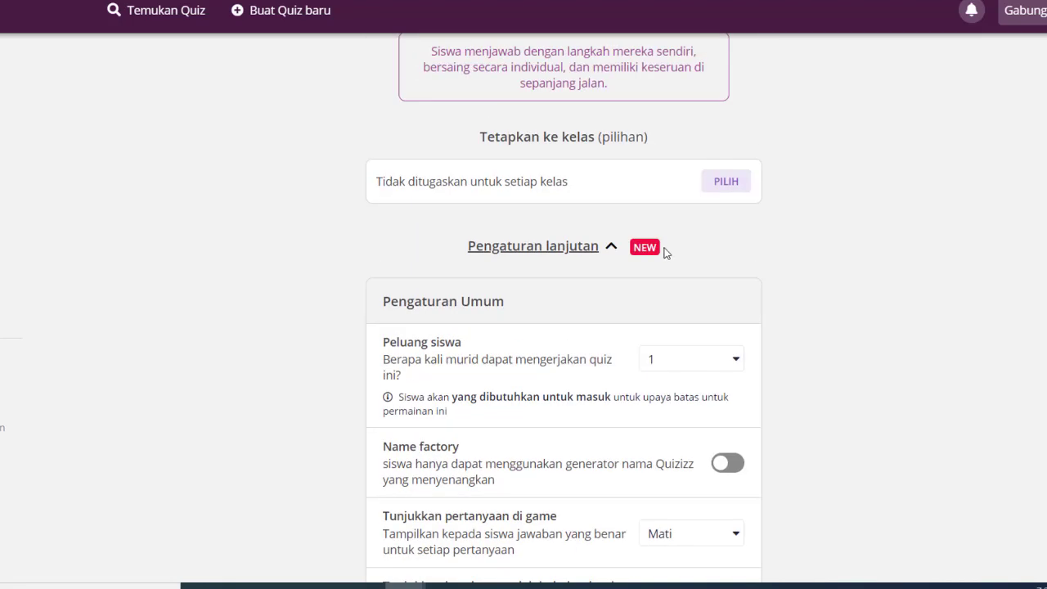
scroll(471, 228, "up", 4)
scroll(430, 91, "down", 3)
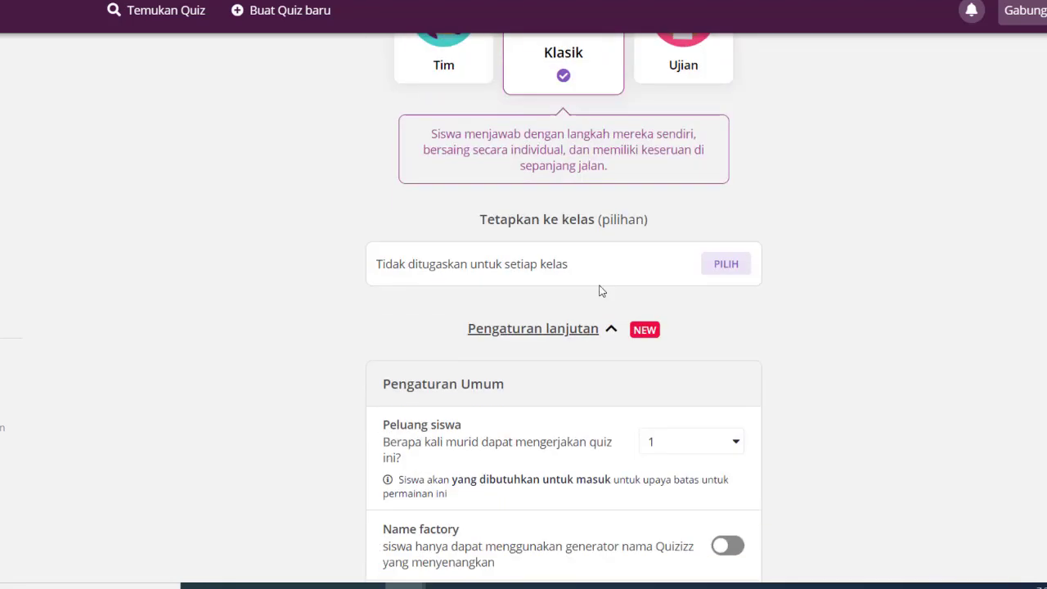
left_click_drag(480, 221, 650, 220)
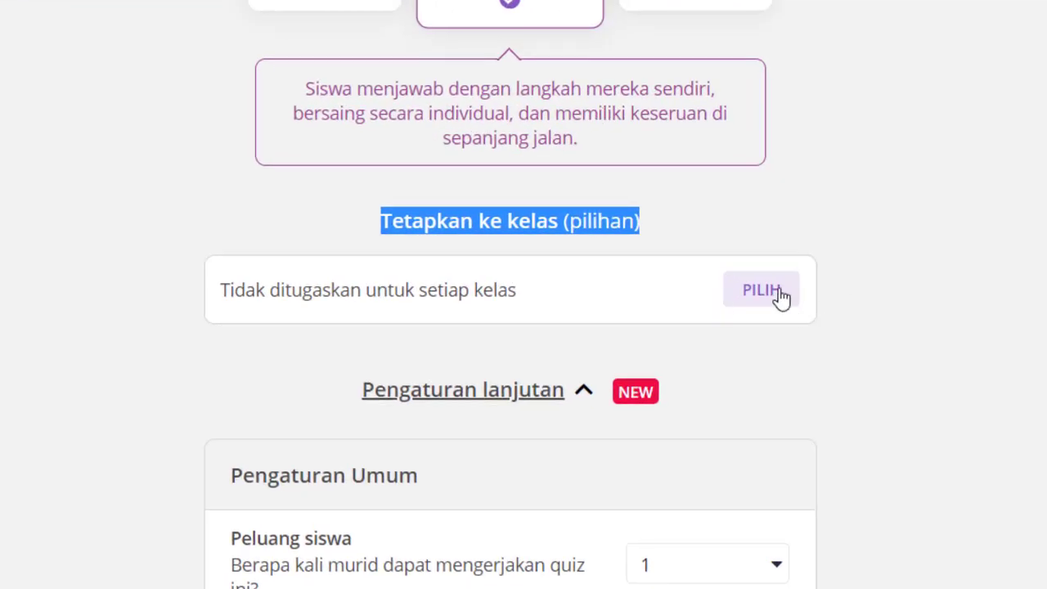
Assign the game to class XI MIPA 5 (19/20) with the task title 'Latihan Notasi Sigma'
left_click(778, 295)
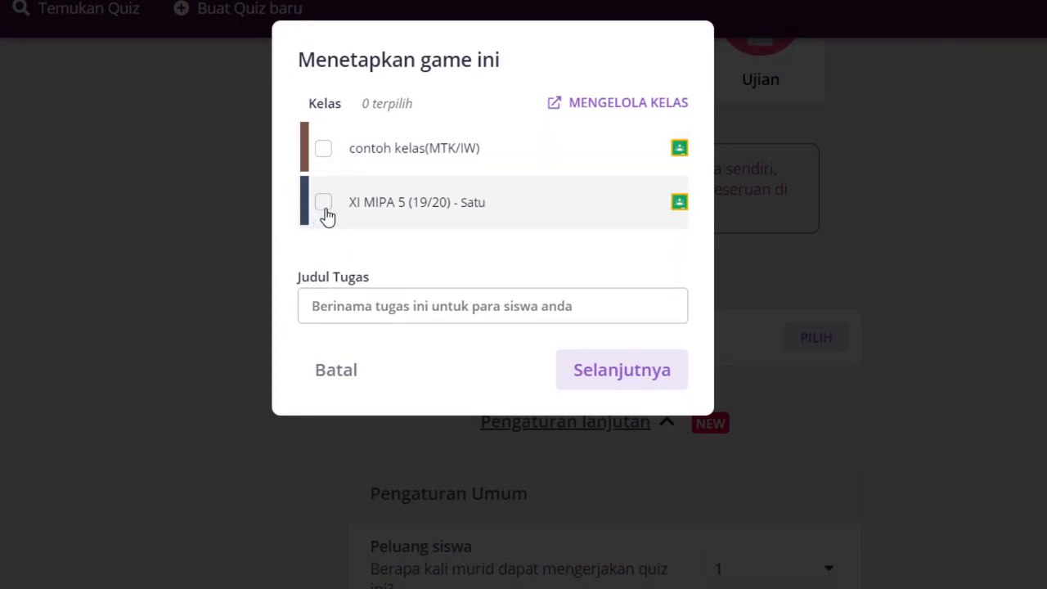
left_click(324, 205)
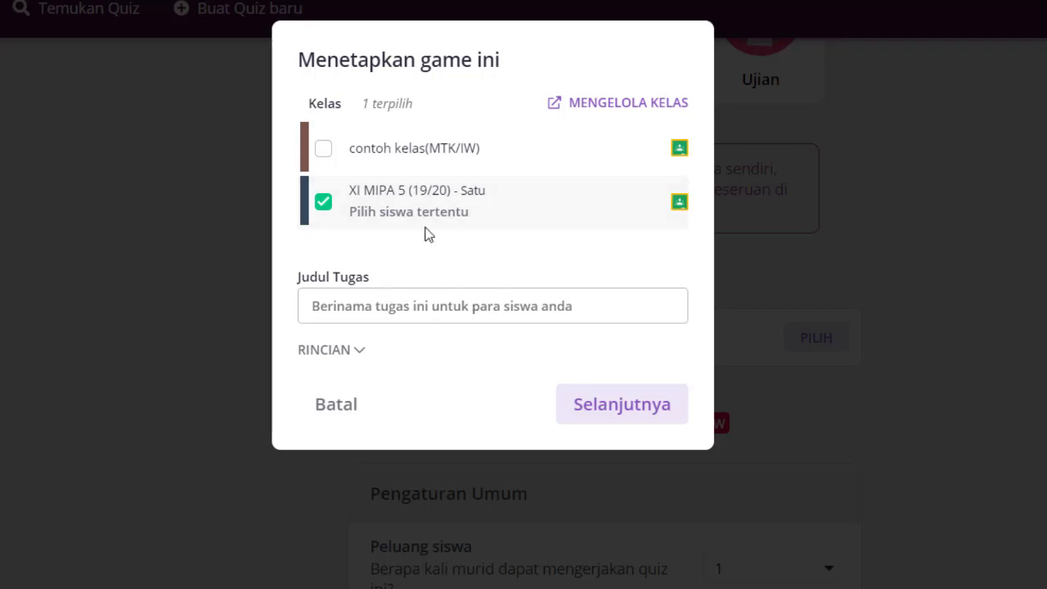
mouse_move(425, 222)
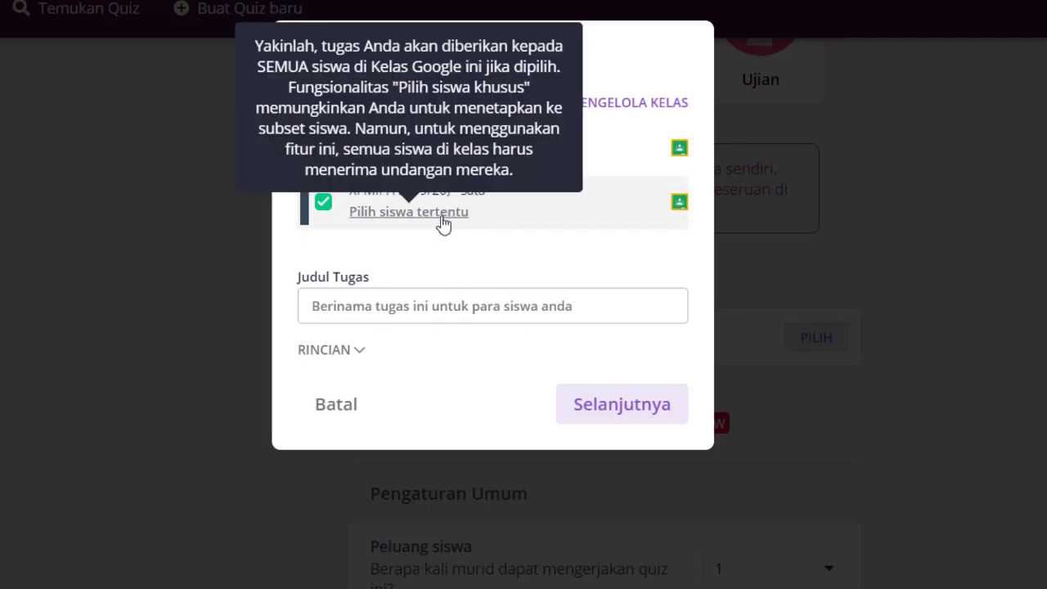
left_click(438, 306)
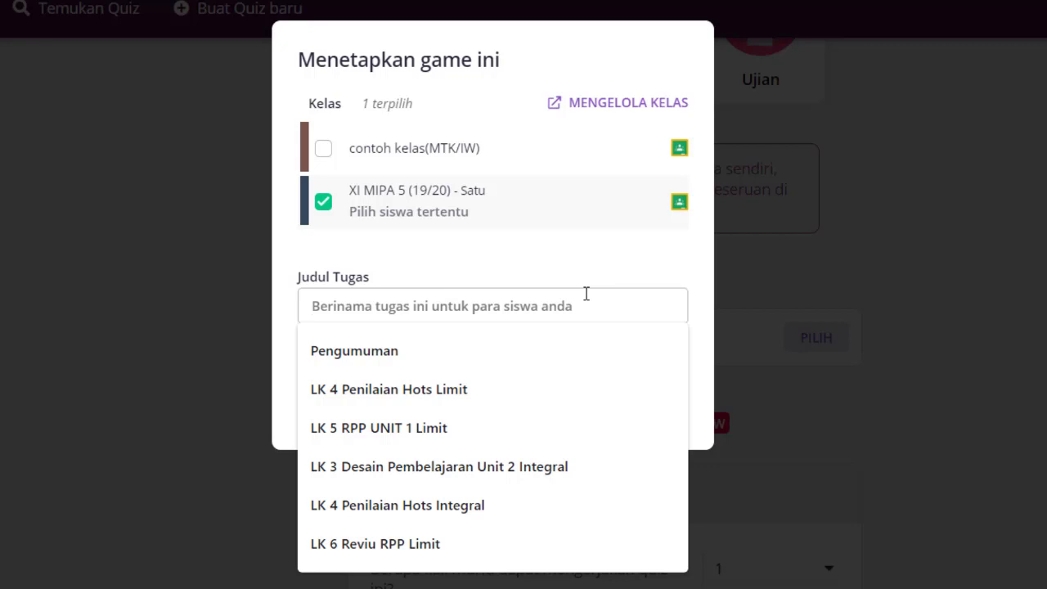
type("Latihan Notasi Sigma")
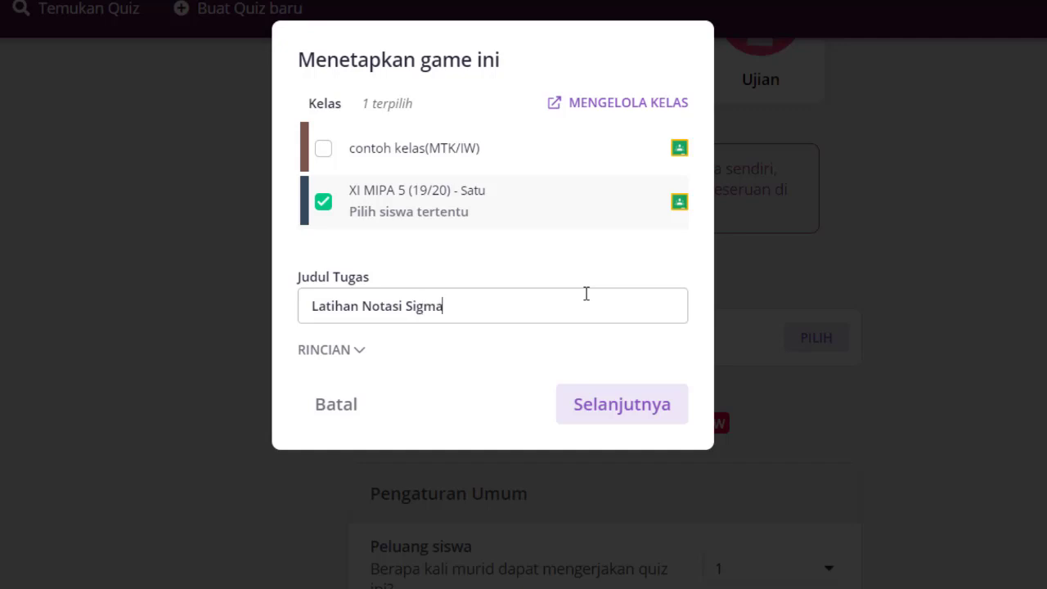
left_click(361, 352)
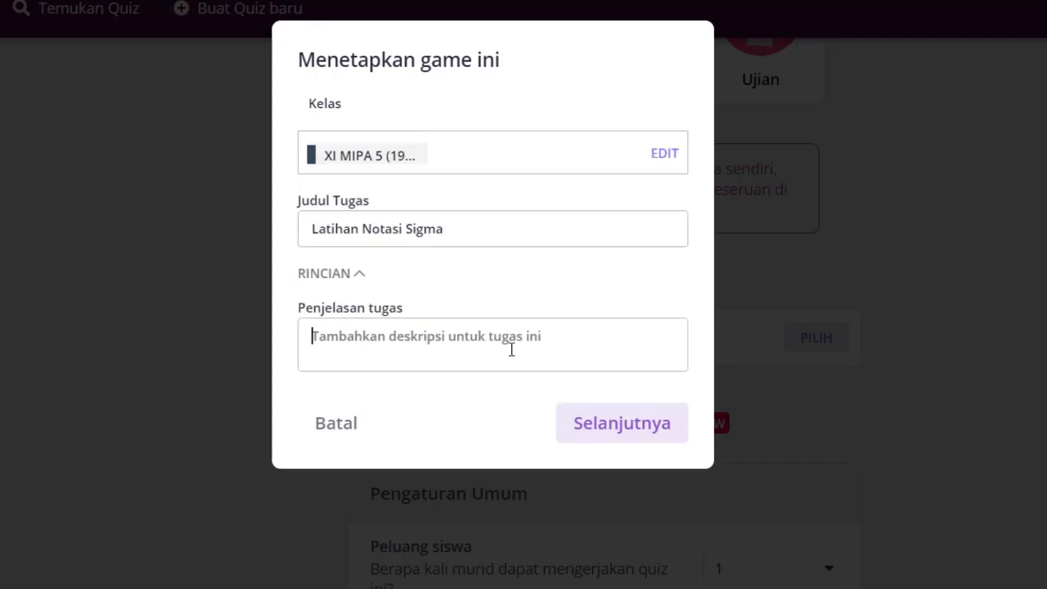
left_click(603, 435)
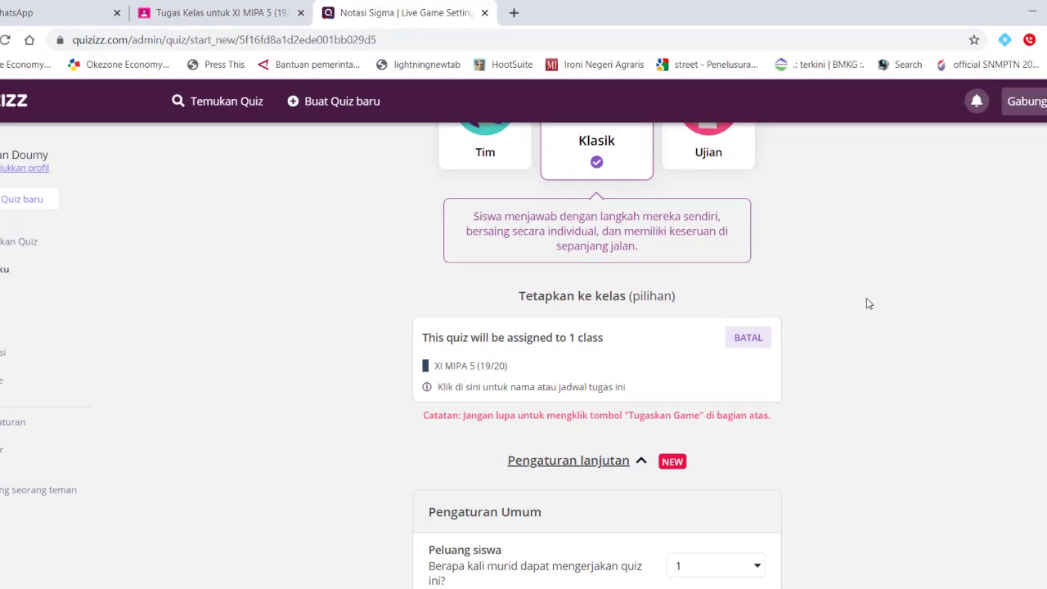
Compare the Tim, Klasik and Ujian modes, keep Klasik, and assign the live game
scroll(869, 304, "up", 4)
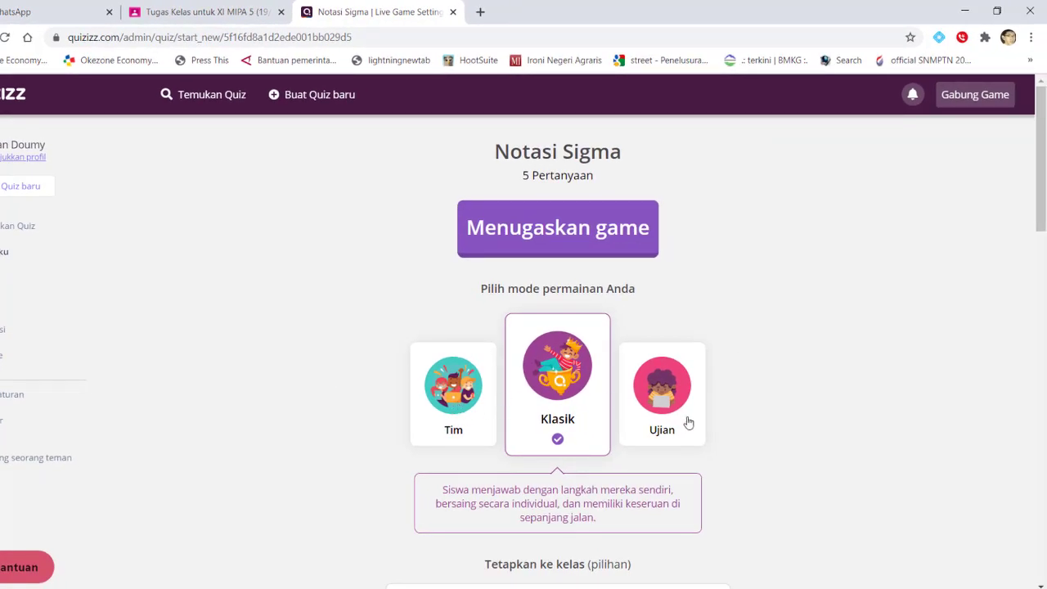
left_click(450, 402)
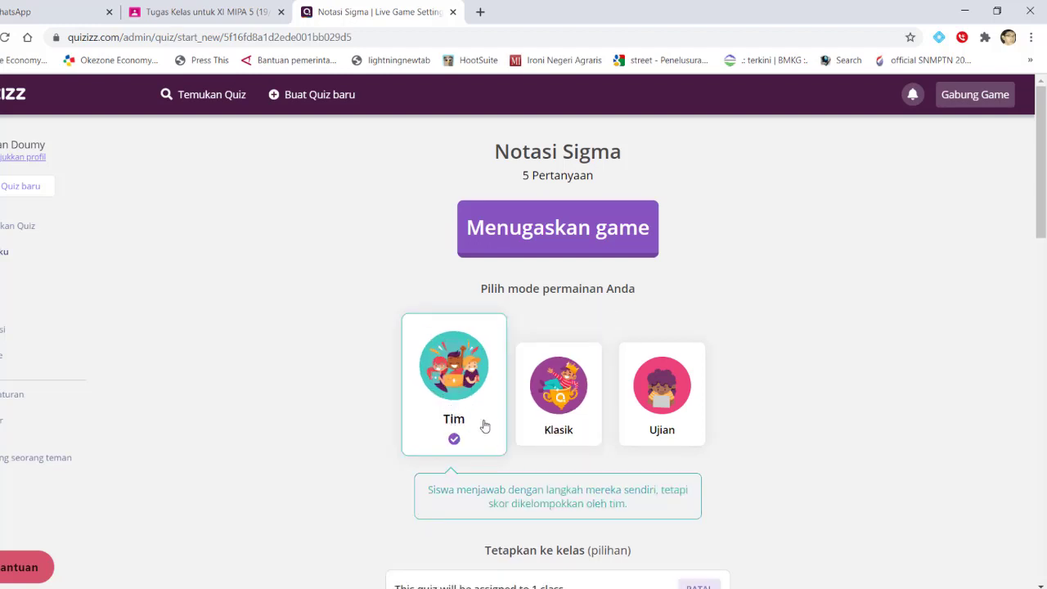
left_click(565, 419)
left_click(661, 427)
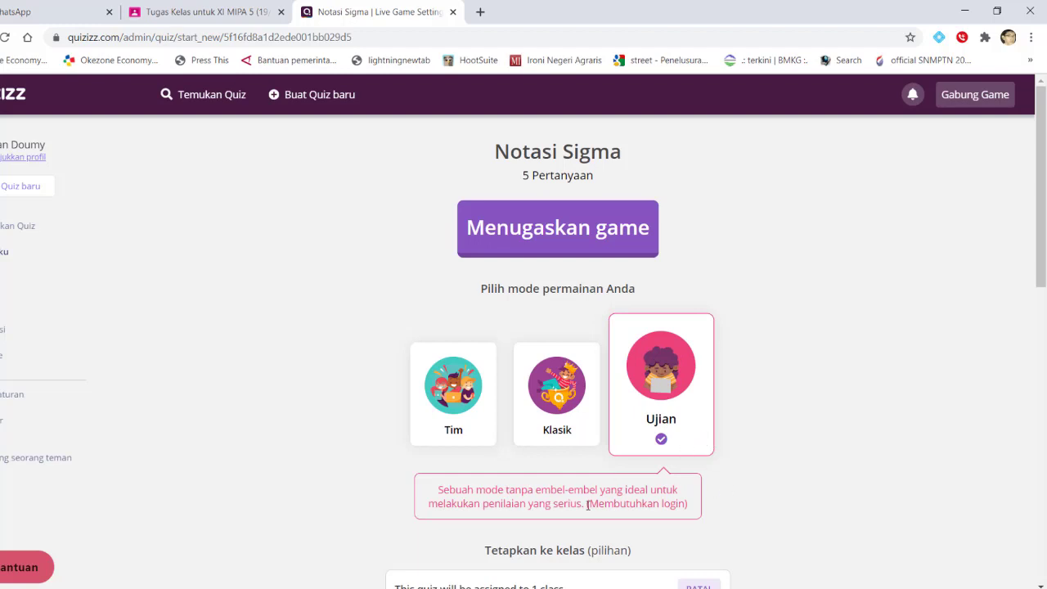
left_click(575, 426)
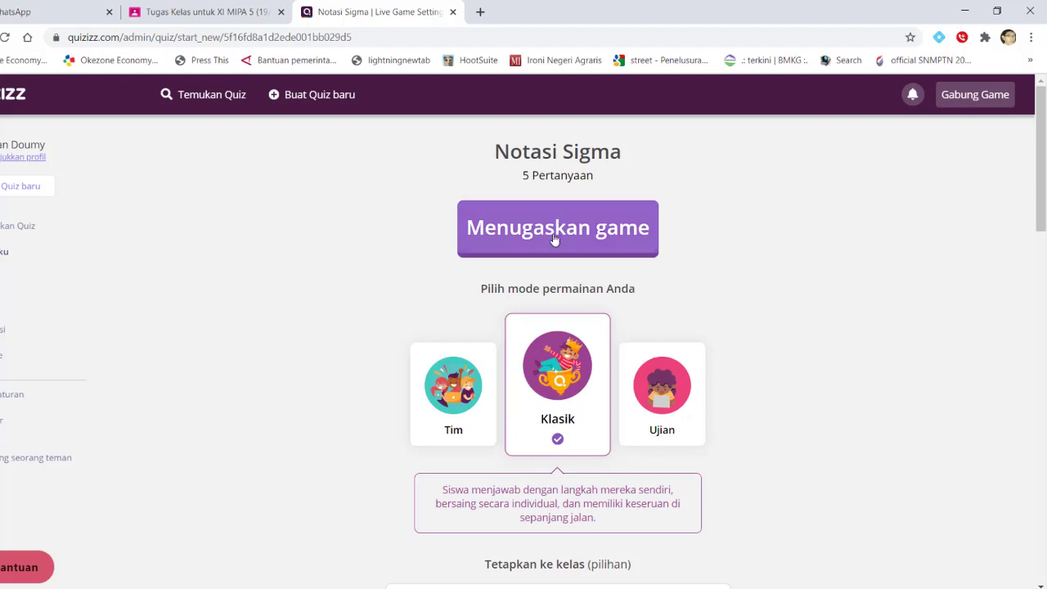
left_click(555, 236)
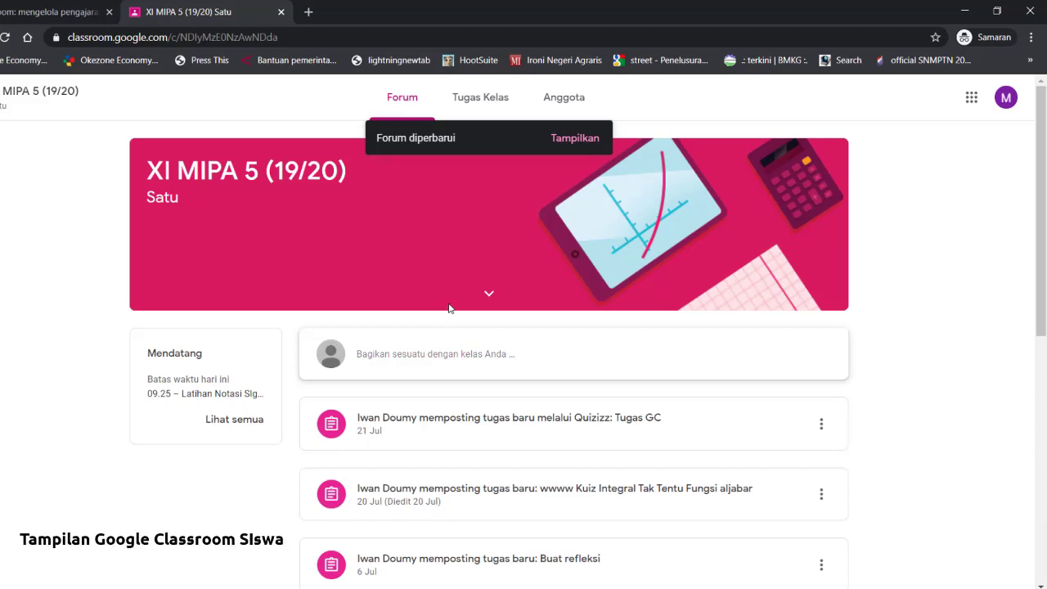
Show the newly posted feed items and open the upcoming Latihan Notasi SIgma assignment
left_click(576, 141)
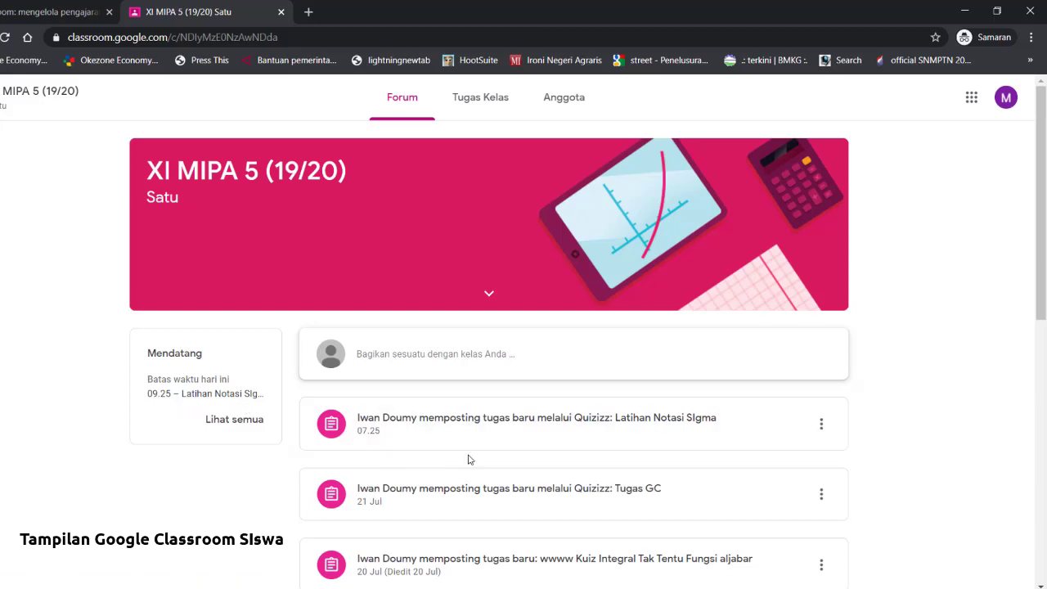
left_click(222, 403)
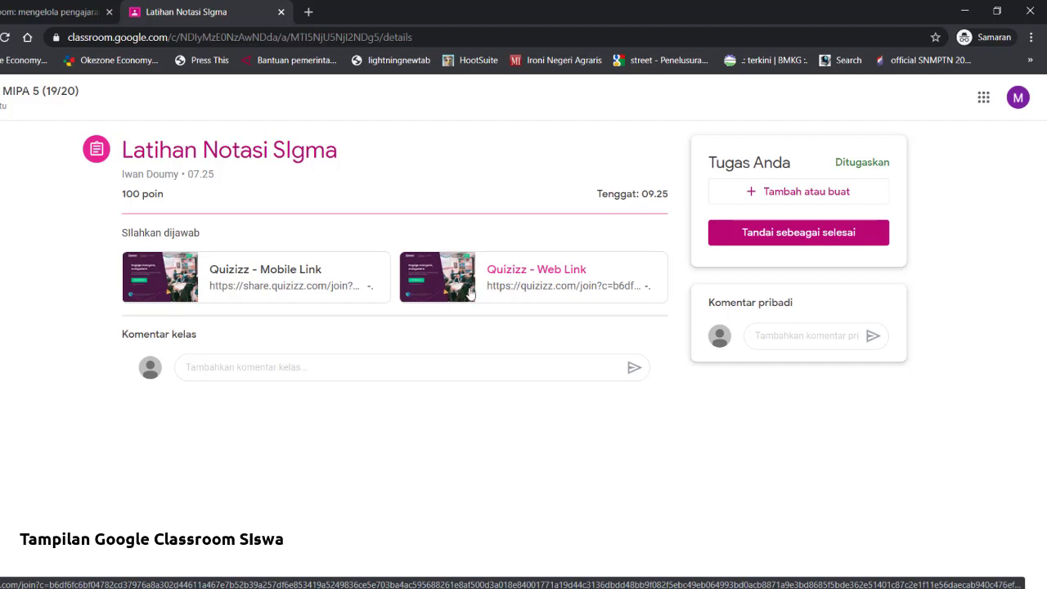
Open the Quizizz web link and sign in with the student's Google account using SMS verification
left_click(524, 290)
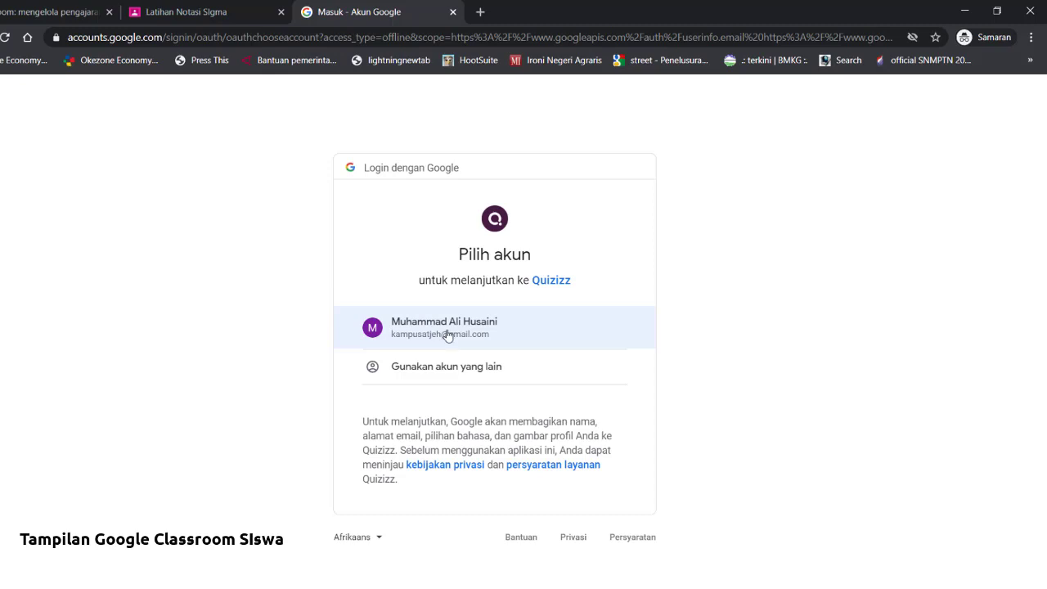
left_click(447, 335)
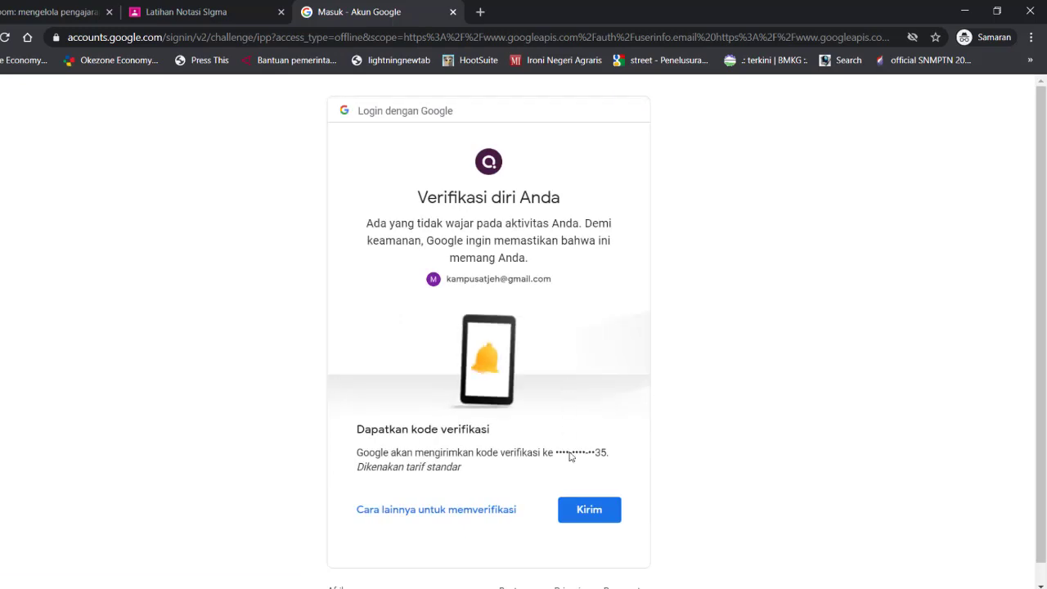
left_click(588, 513)
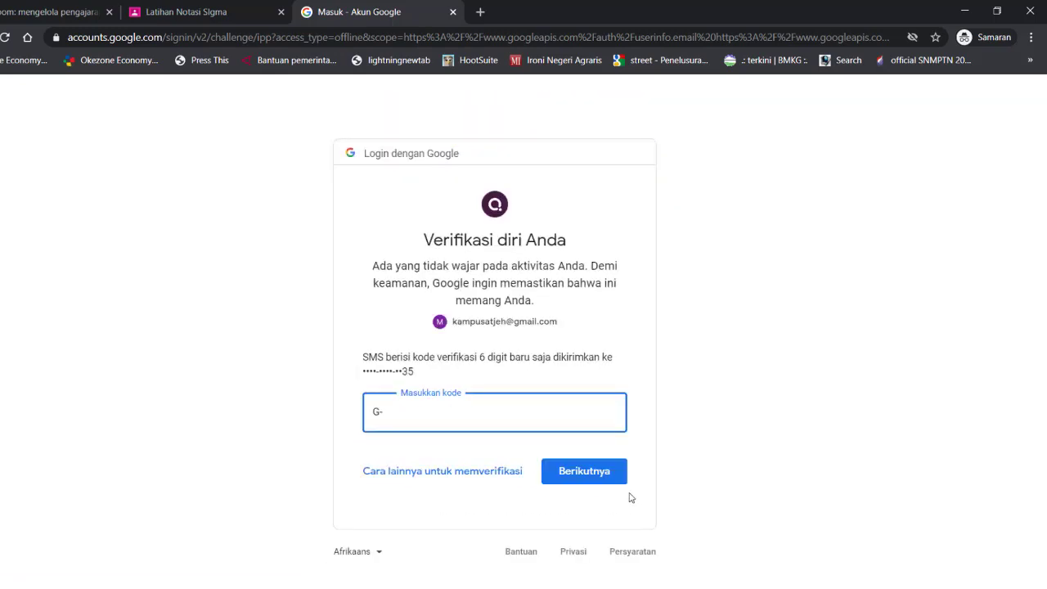
left_click(594, 499)
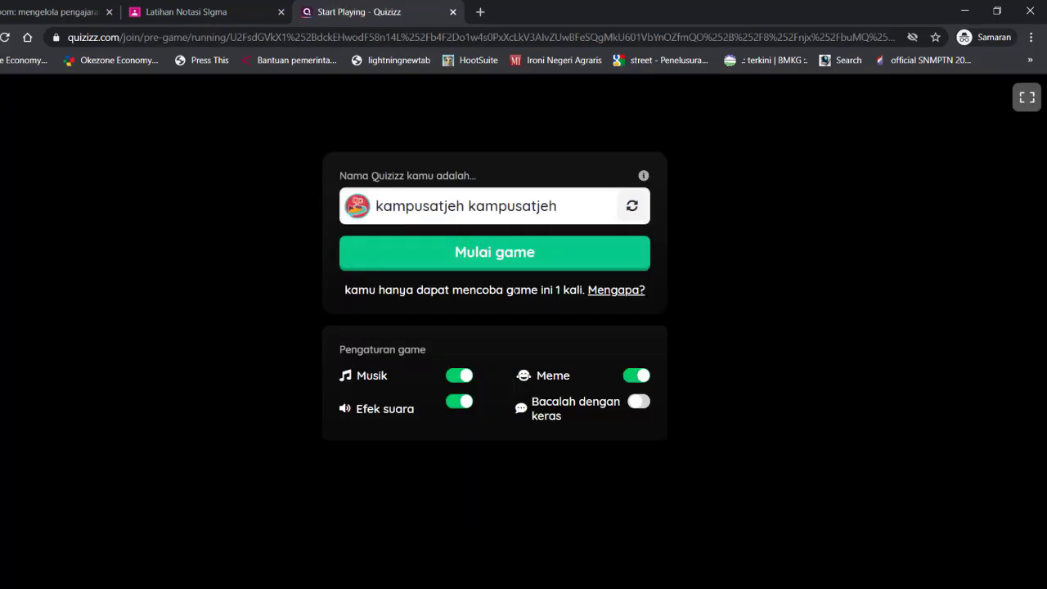
Replace the default Quizizz player name with the student's name and start the game
left_click_drag(557, 211, 323, 210)
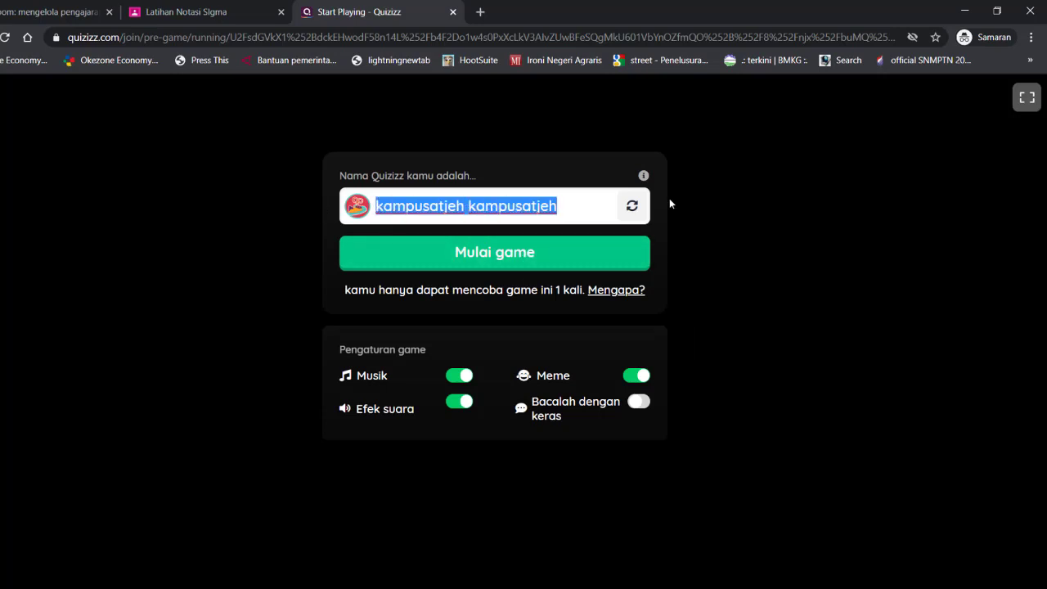
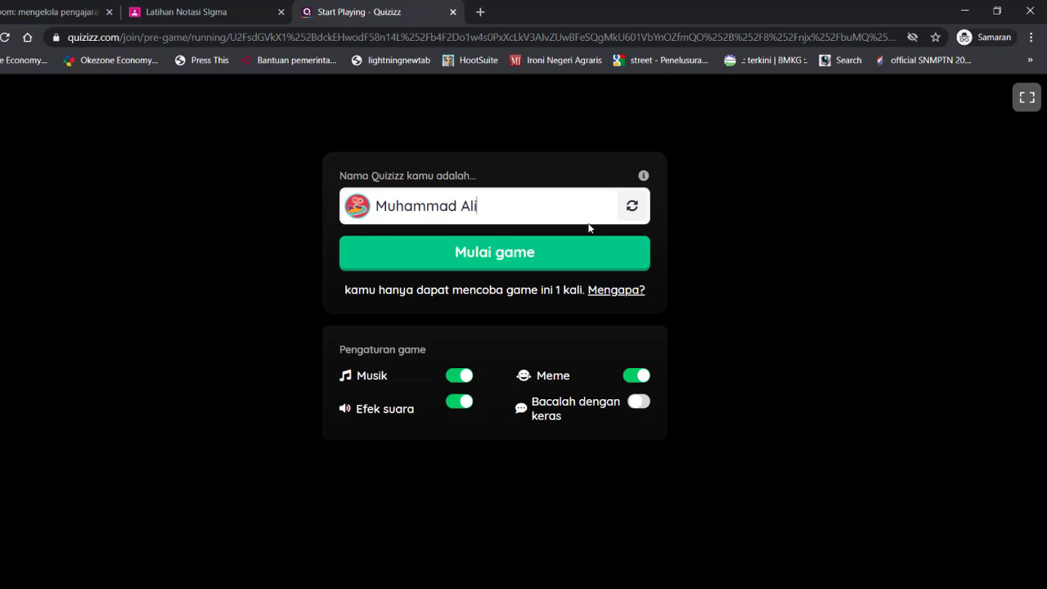
left_click(516, 259)
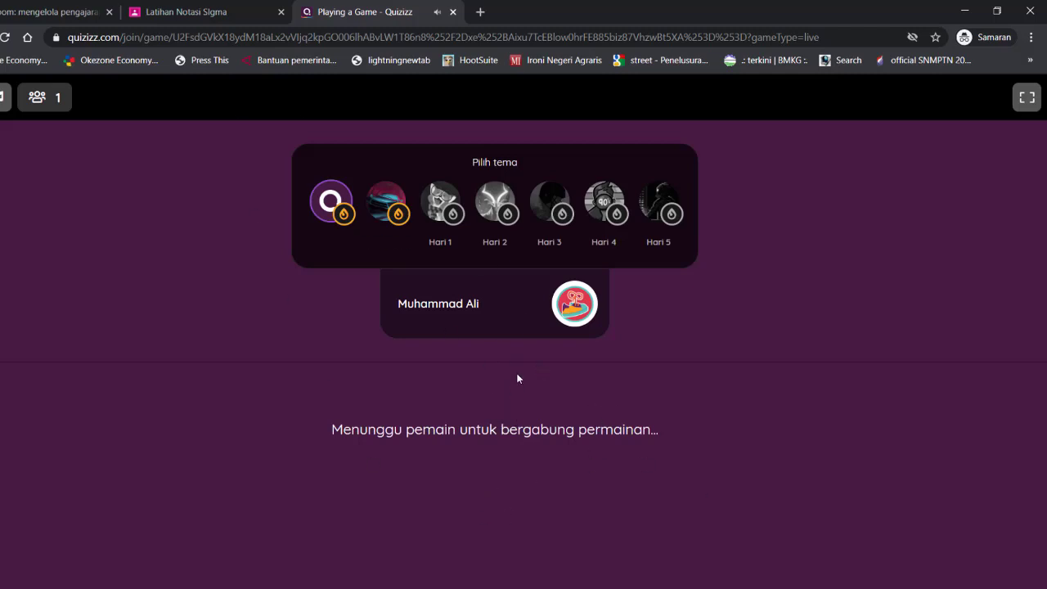
key("alt+Tab")
key("alt+Tab")
key("Tab")
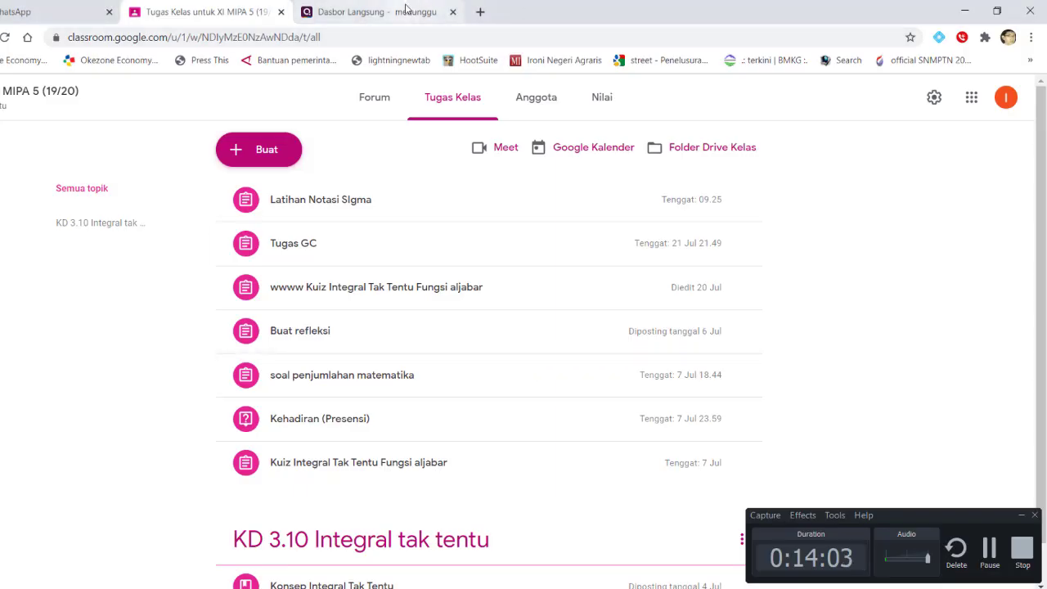
left_click(401, 11)
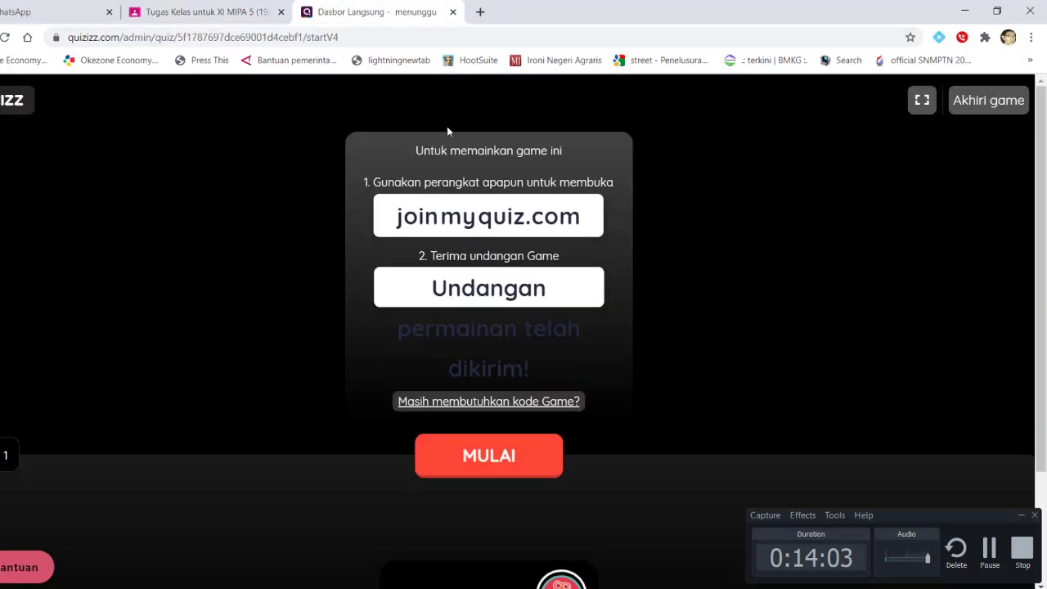
scroll(612, 483, "down", 2)
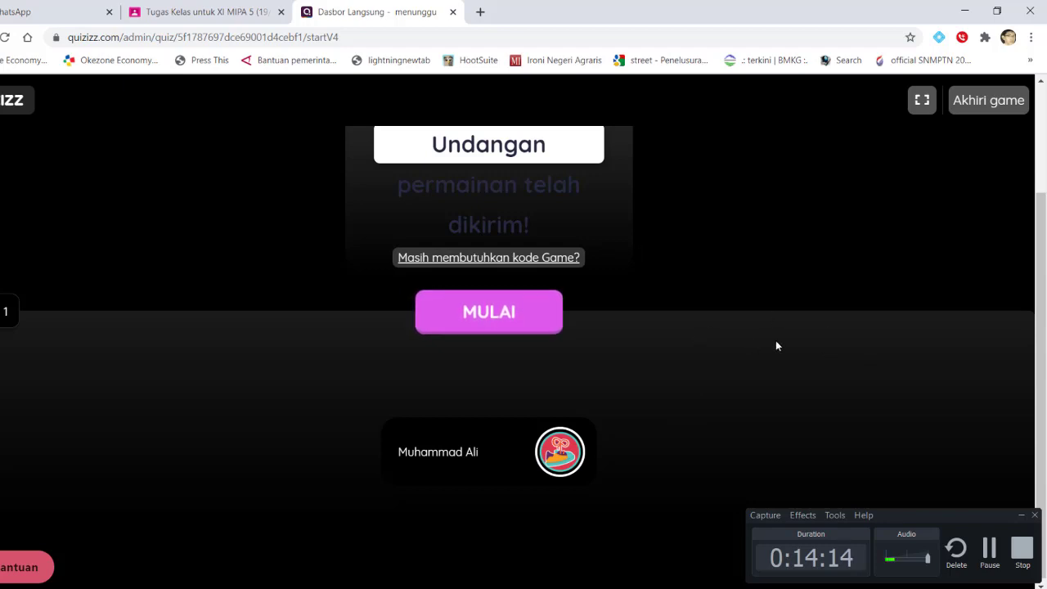
key("alt+Tab")
key("alt+Tab")
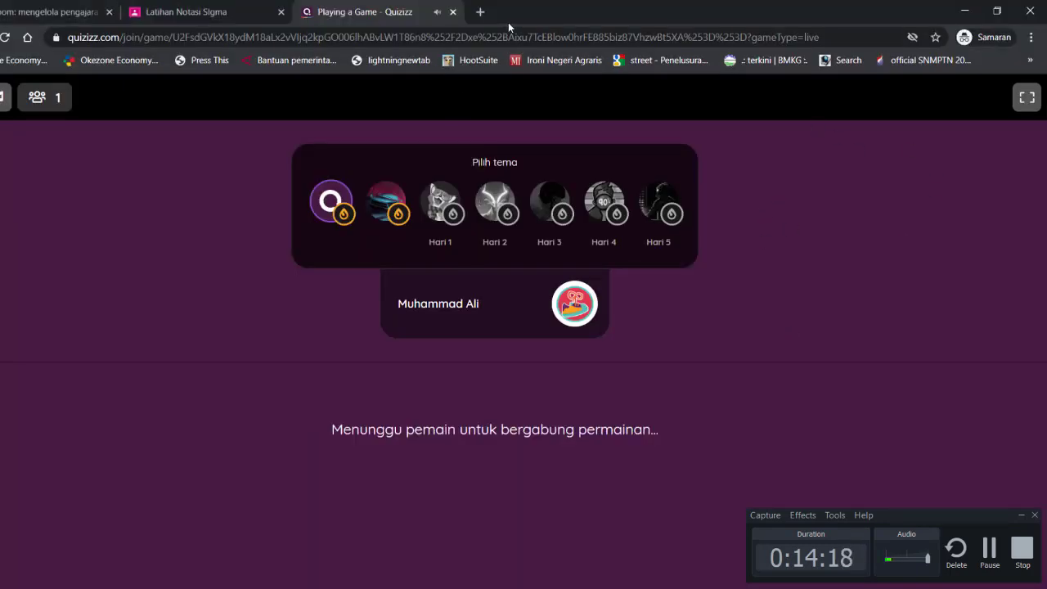
Open a Chrome incognito window and go to Google Classroom
left_click(1032, 36)
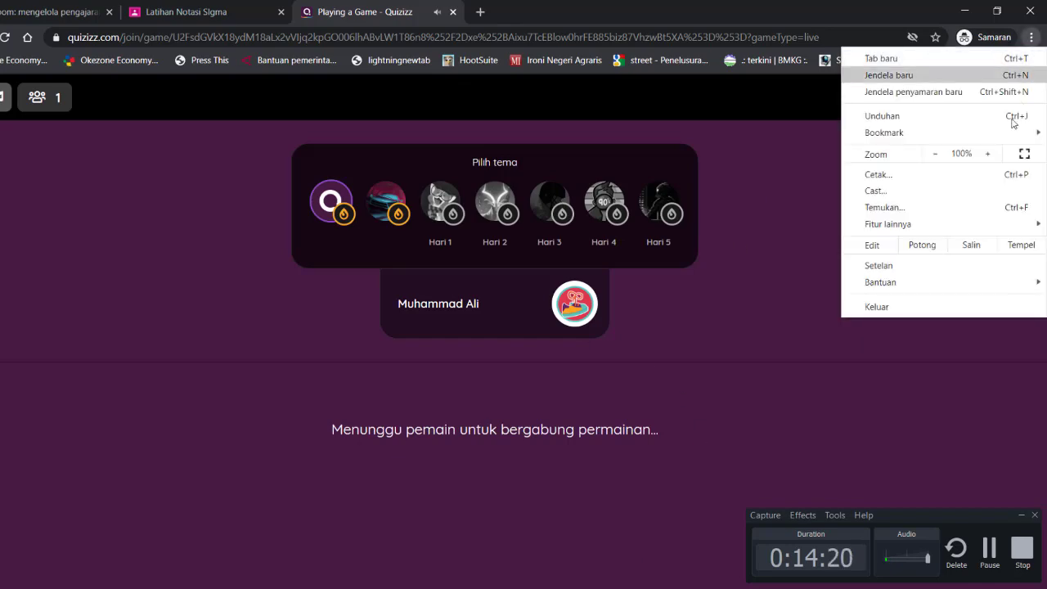
left_click(932, 93)
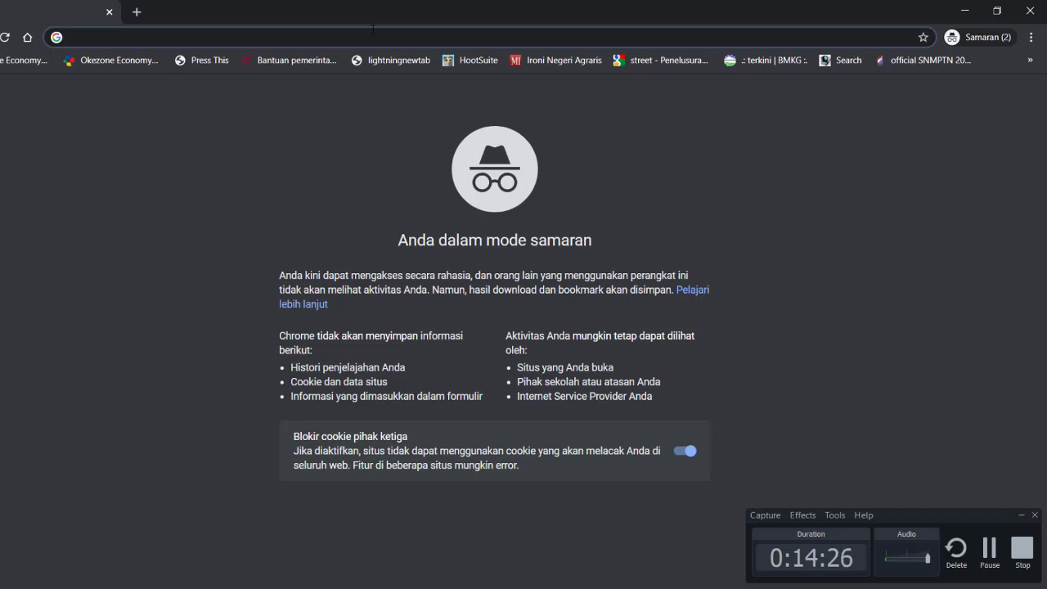
type("classroom.google.com")
key("Return")
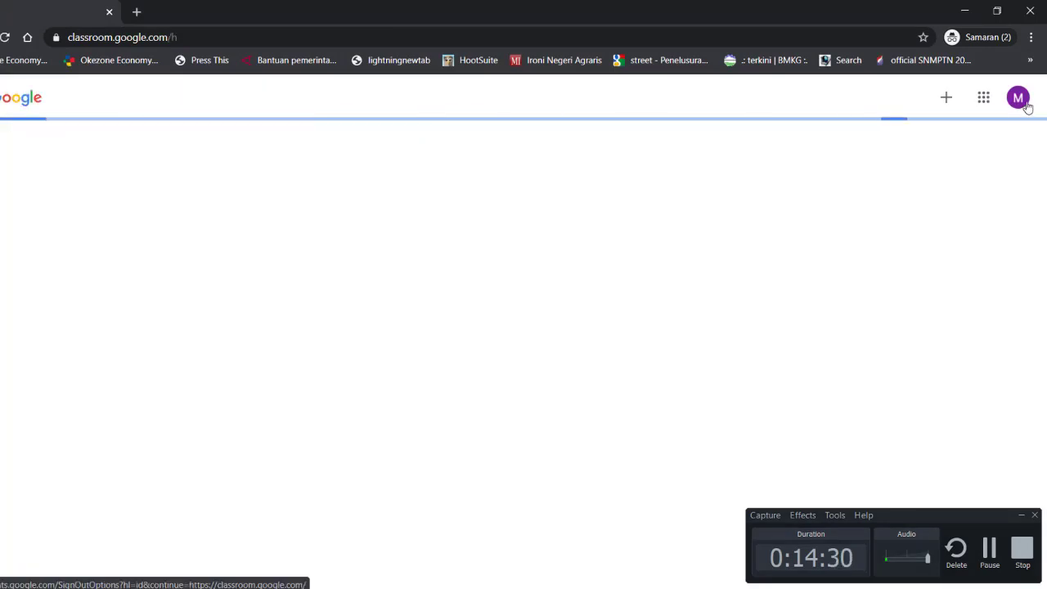
Add another Google account by entering the second student's email address
left_click(1018, 97)
left_click(909, 304)
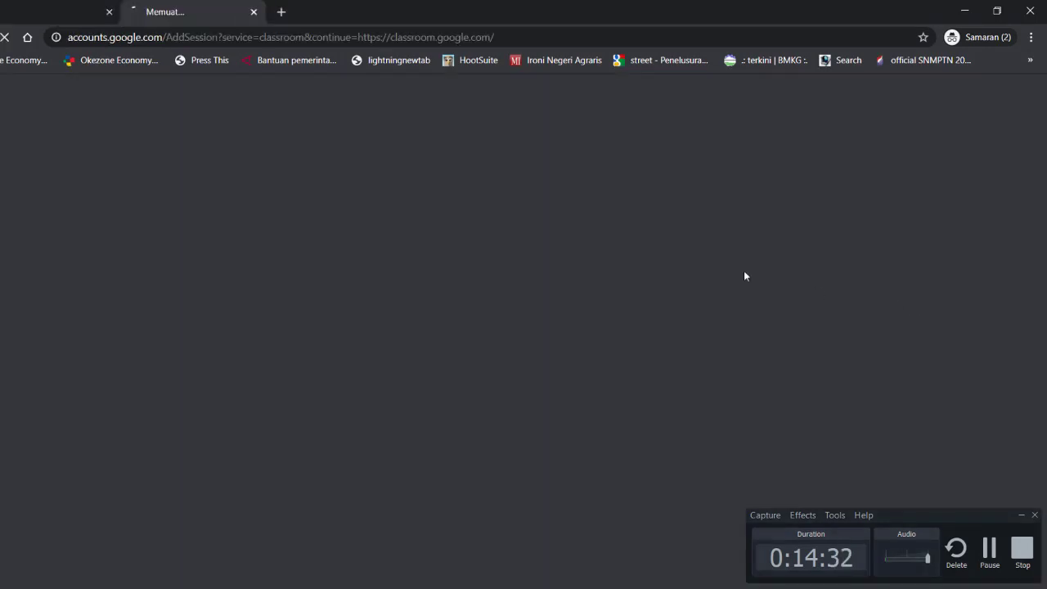
left_click(426, 312)
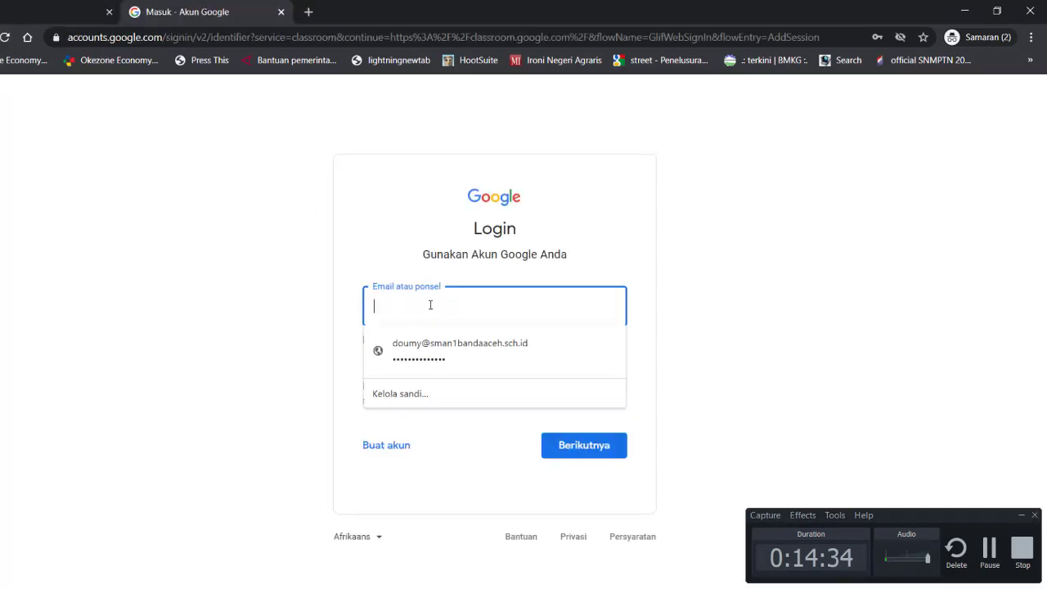
left_click(455, 342)
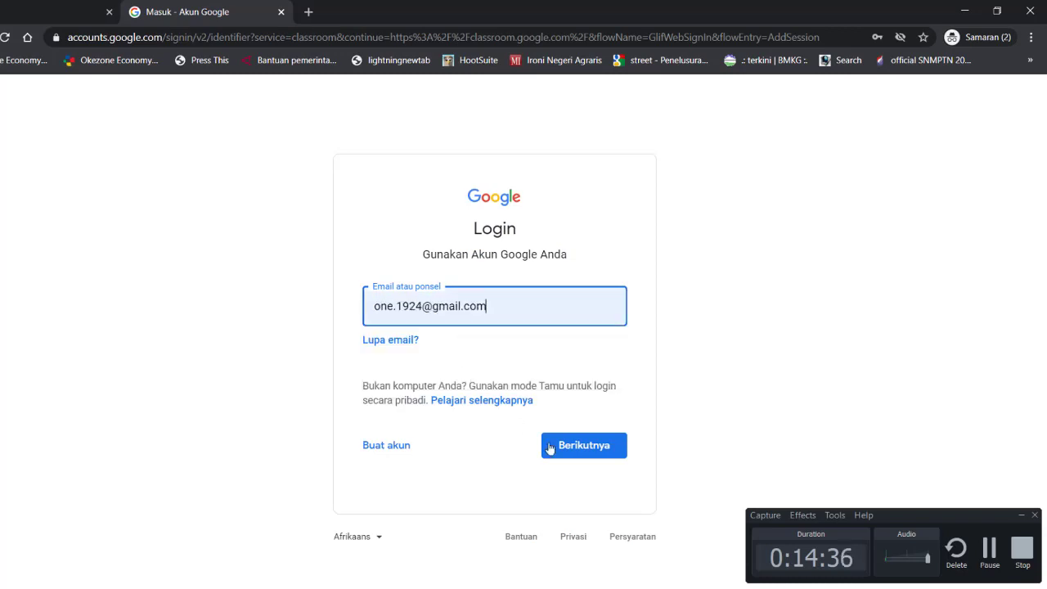
left_click(550, 449)
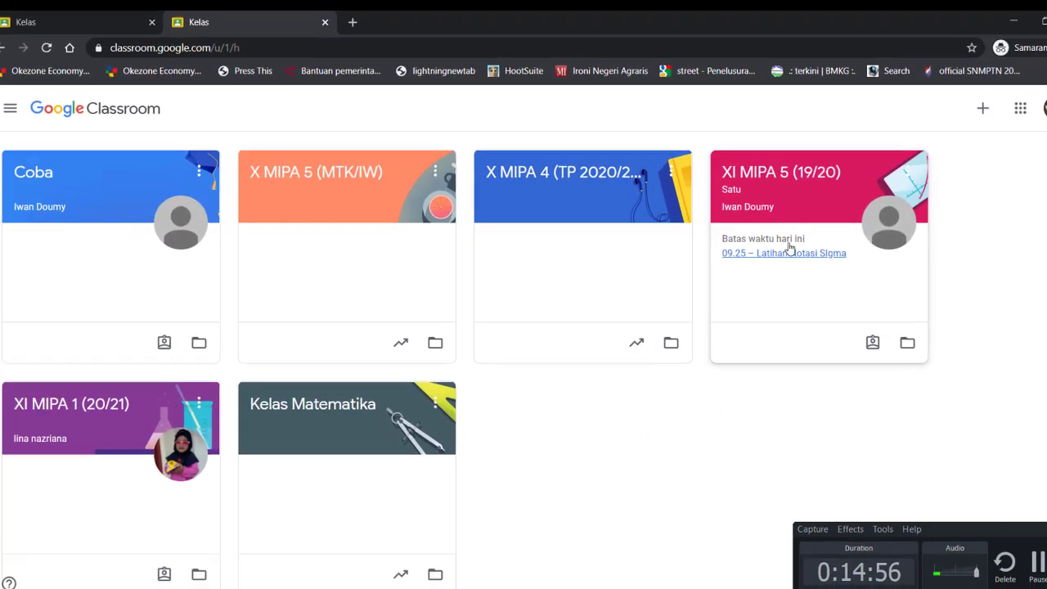
Open XI MIPA 5 (19/20), then the Latihan Notasi SIgma post and its Quizizz web link
left_click(803, 213)
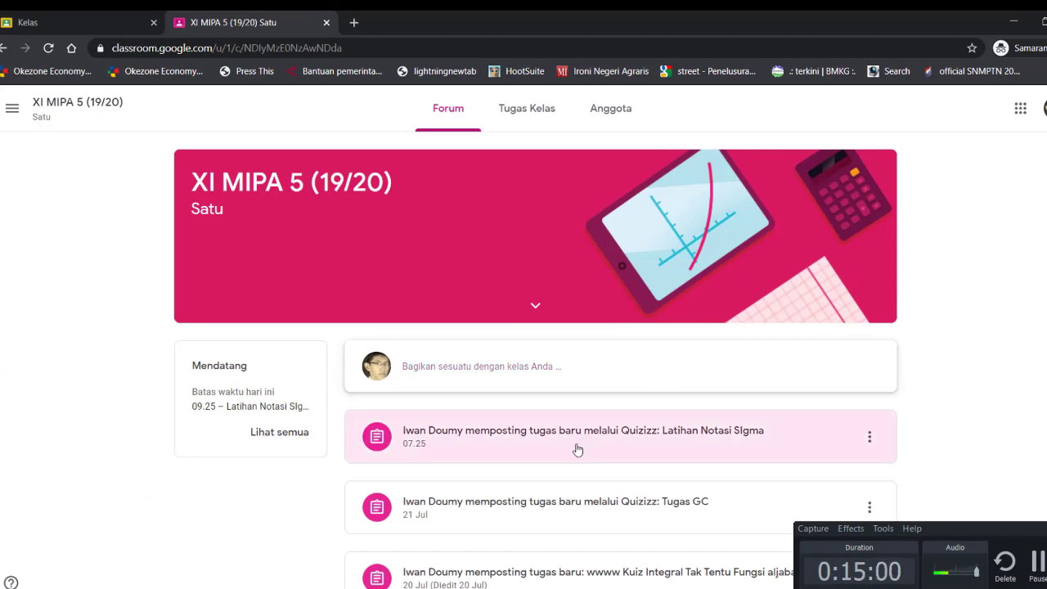
left_click(579, 443)
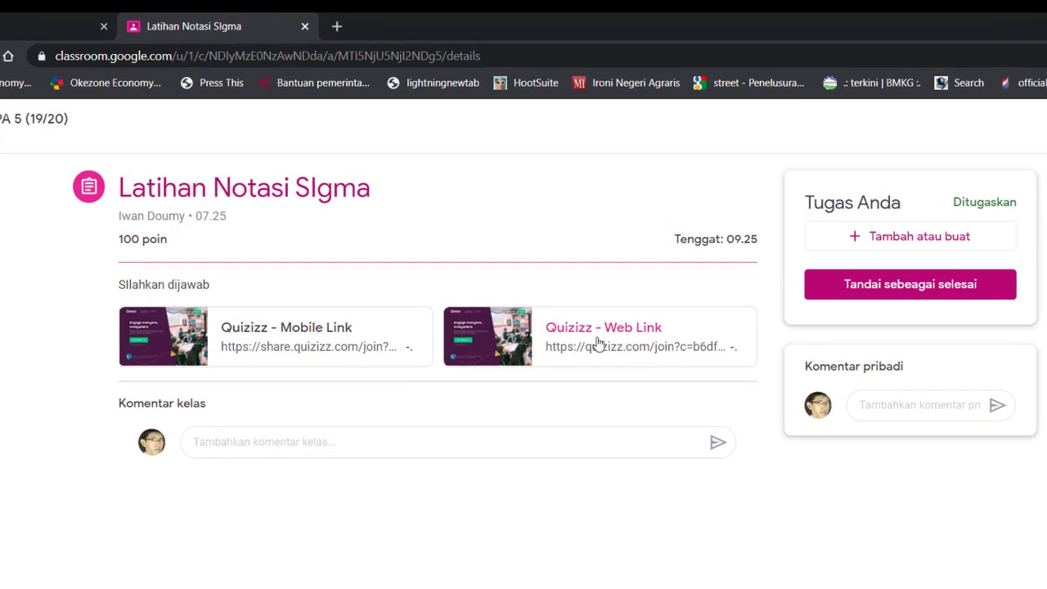
left_click(598, 344)
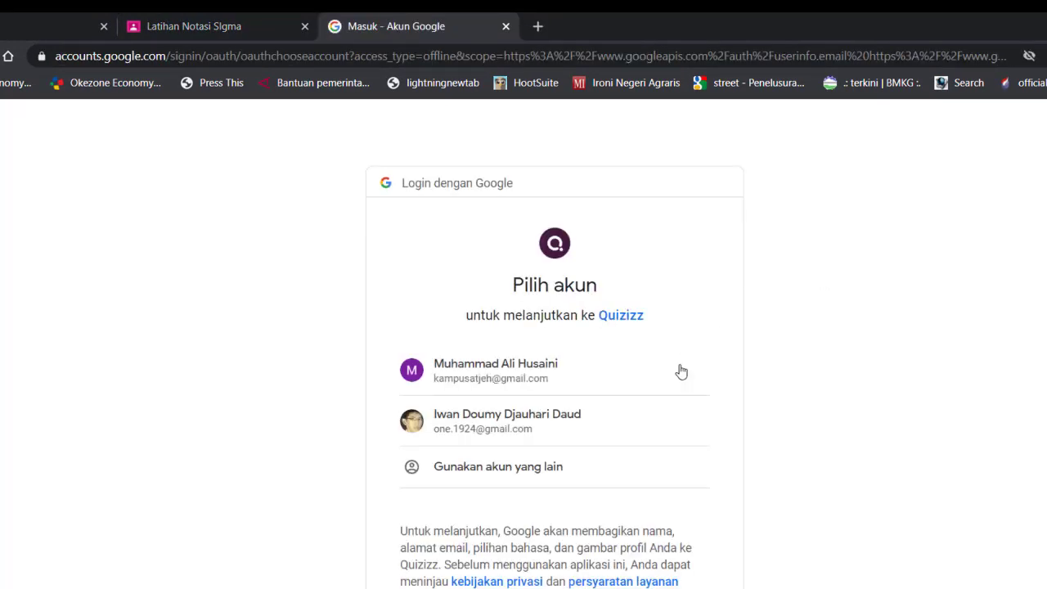
Choose the second Google account, allow Quizizz access, and start the game with the filled-in name
left_click(532, 426)
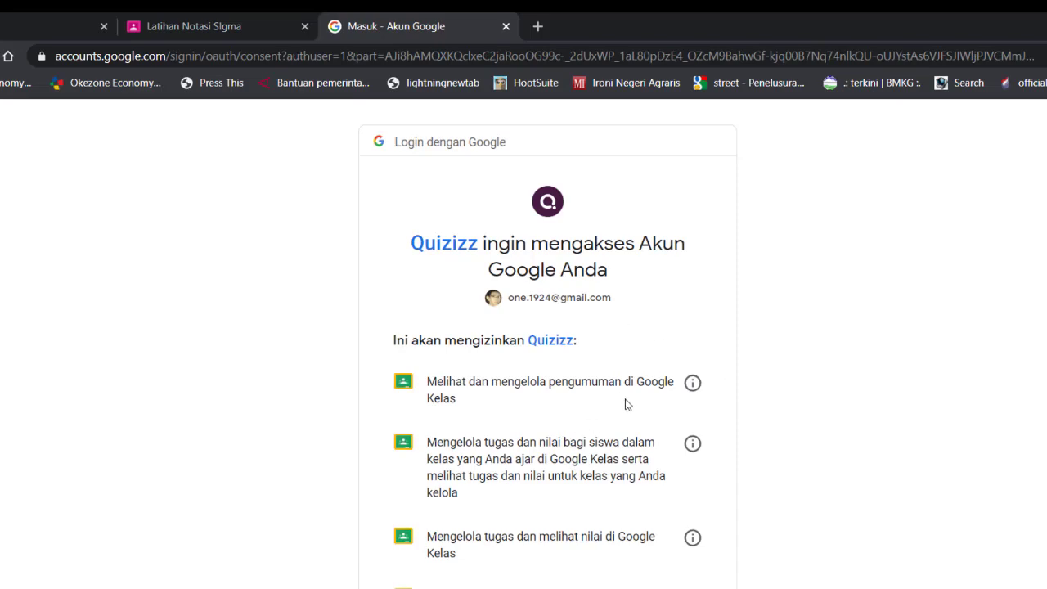
scroll(626, 404, "down", 5)
left_click(663, 582)
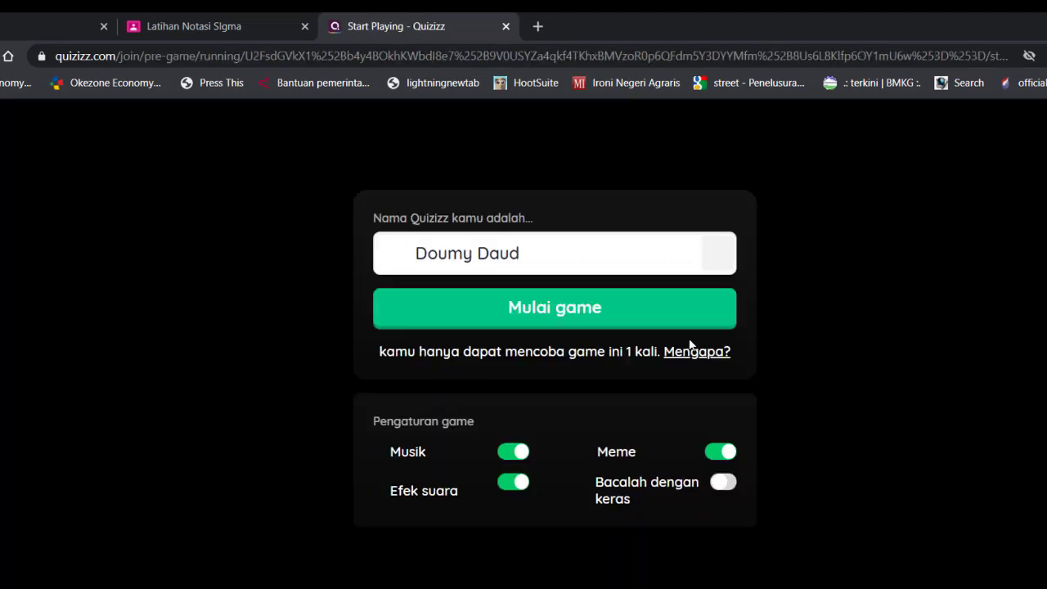
left_click(505, 254)
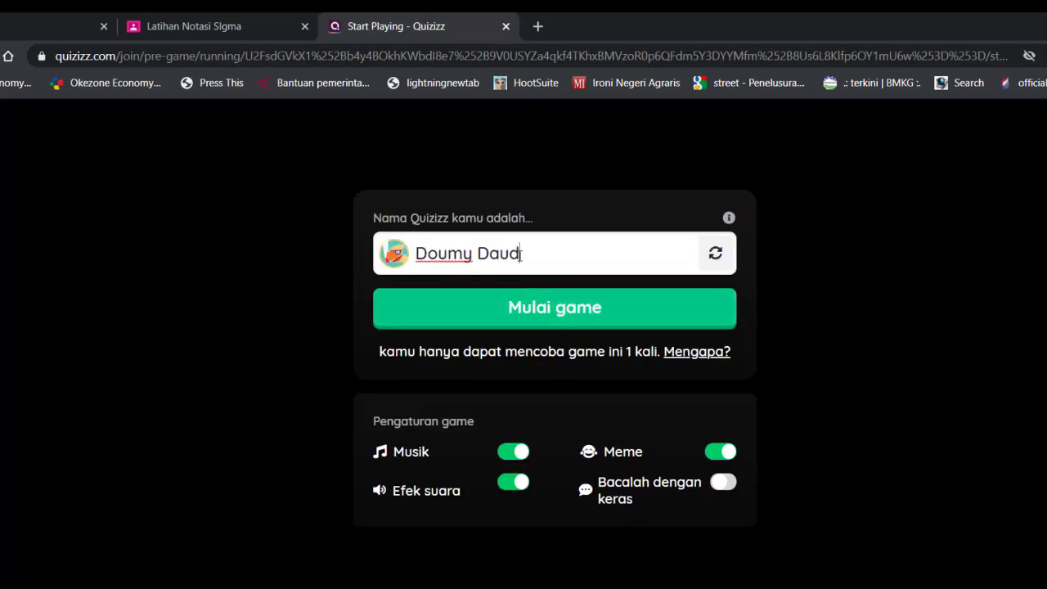
left_click(540, 306)
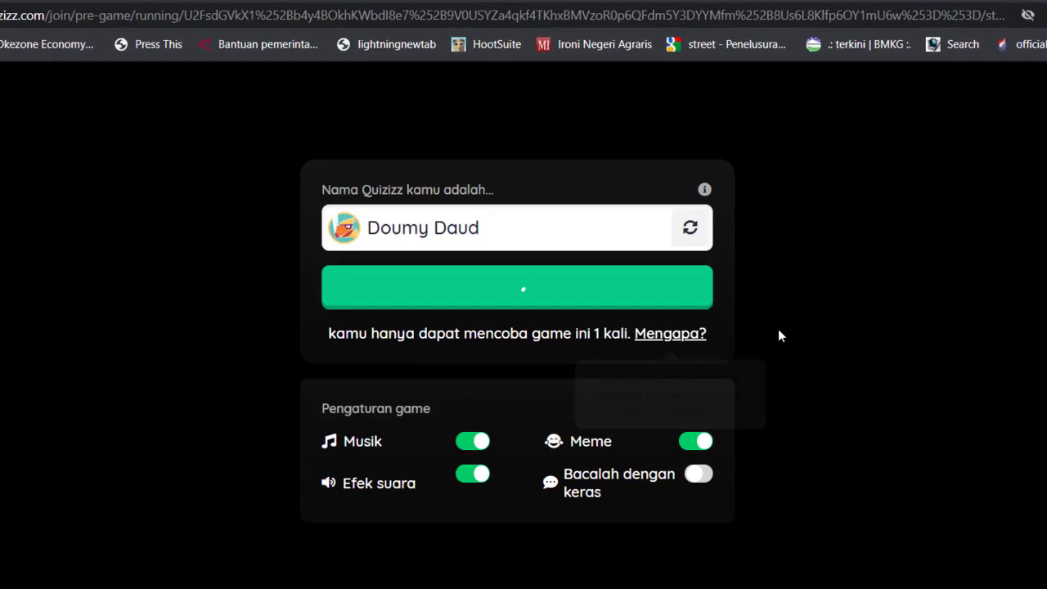